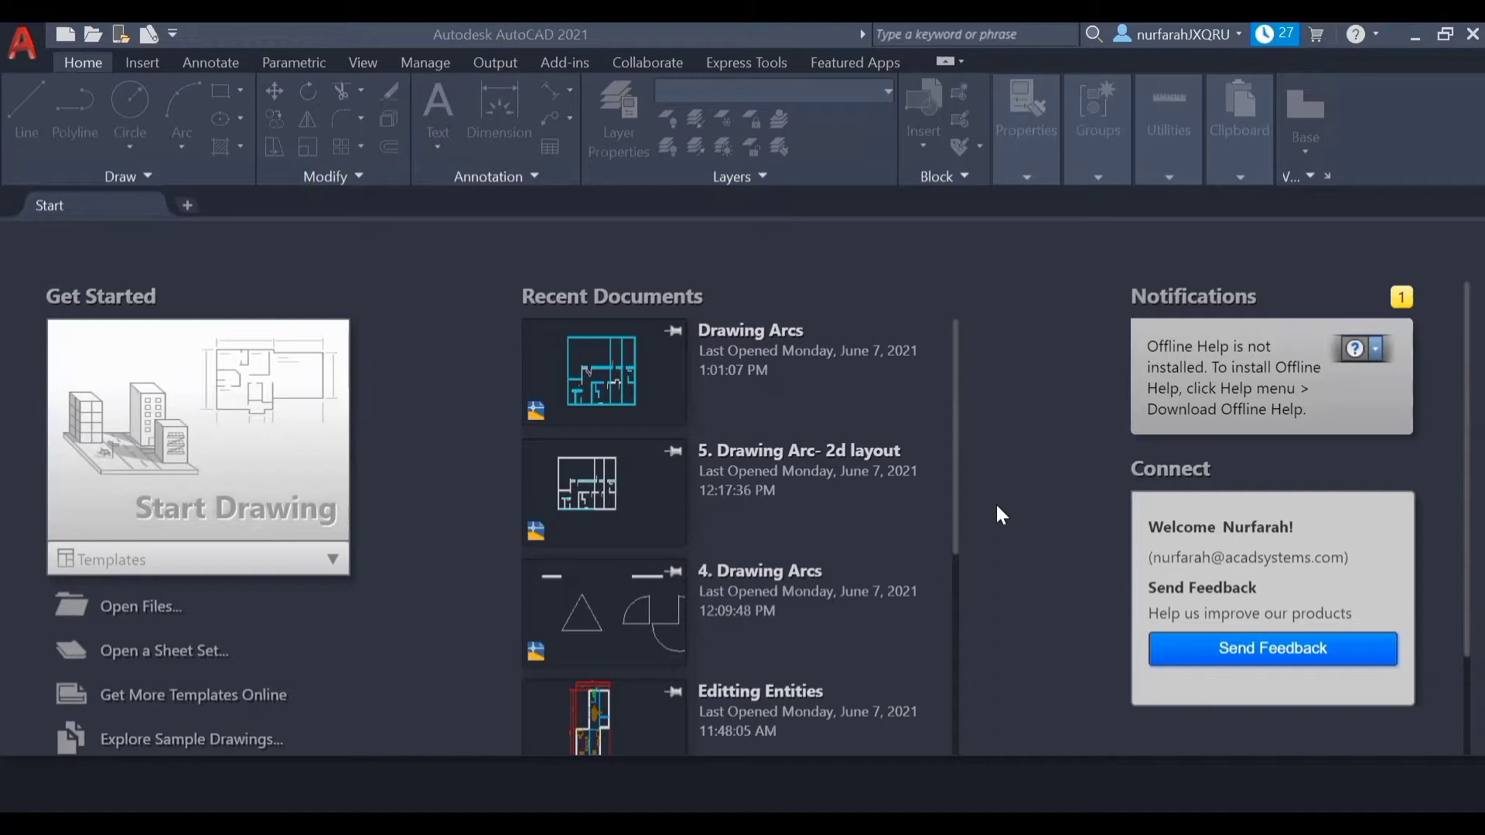
Open the existing drawing file Drawing Arcs
{"action": "left_click", "coordinate": [94, 35]}
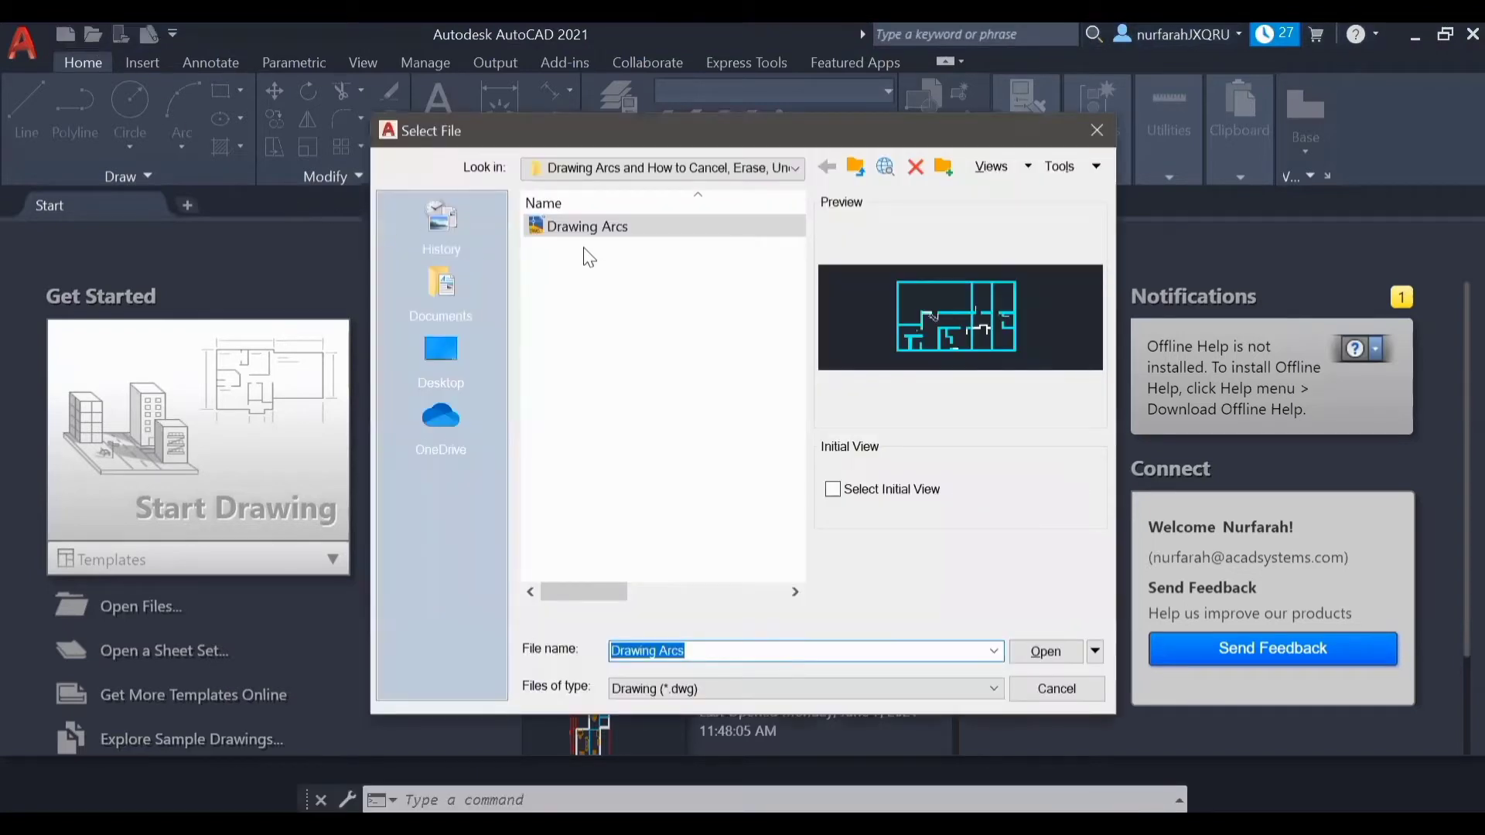
{"action": "double_click", "coordinate": [584, 226]}
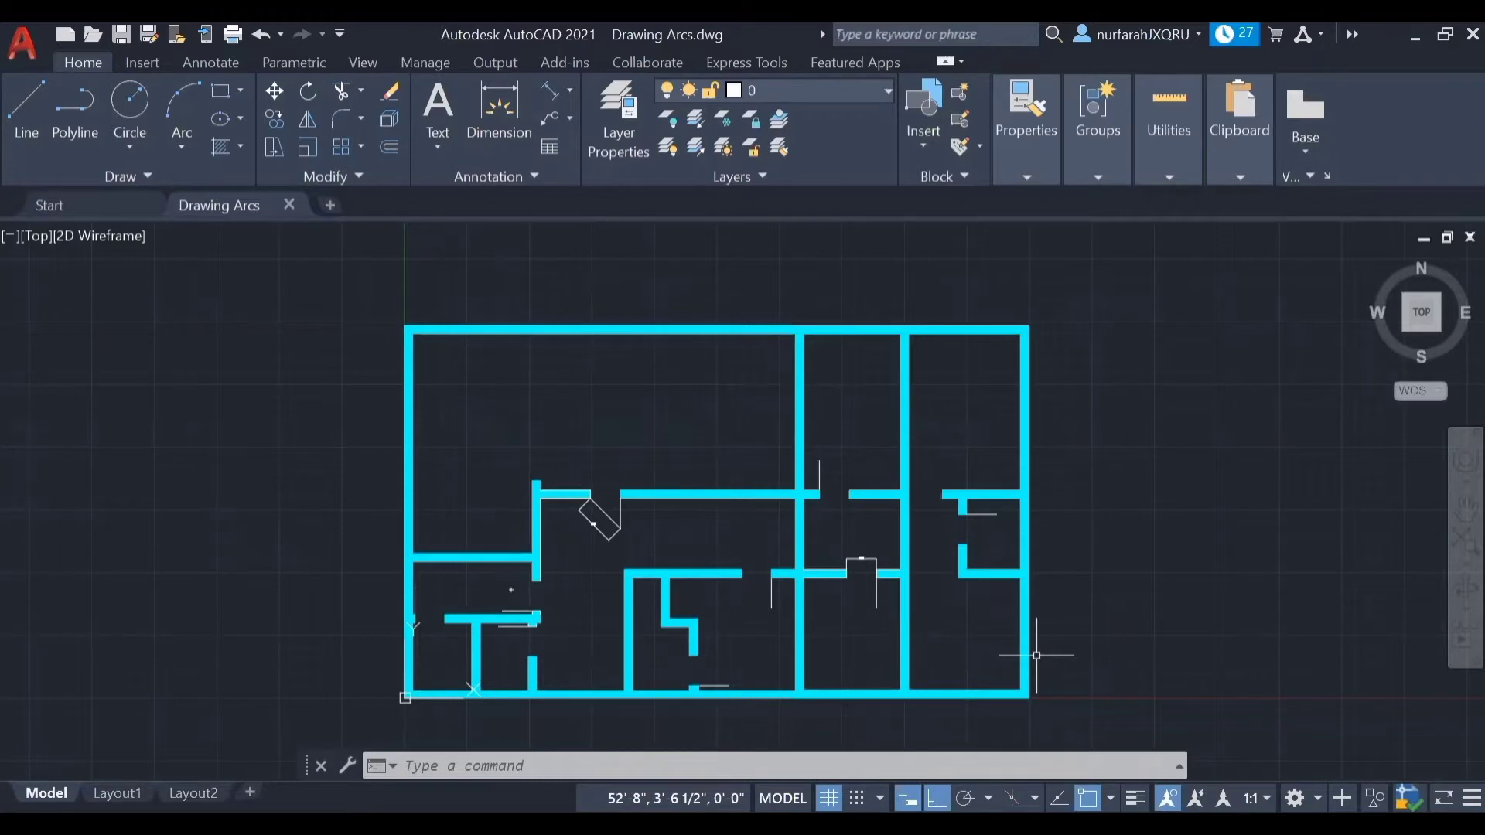
Try a freehand three-point arc in the empty area east of the floor plan with Ortho off, and undo it
{"action": "type", "text": "A"}
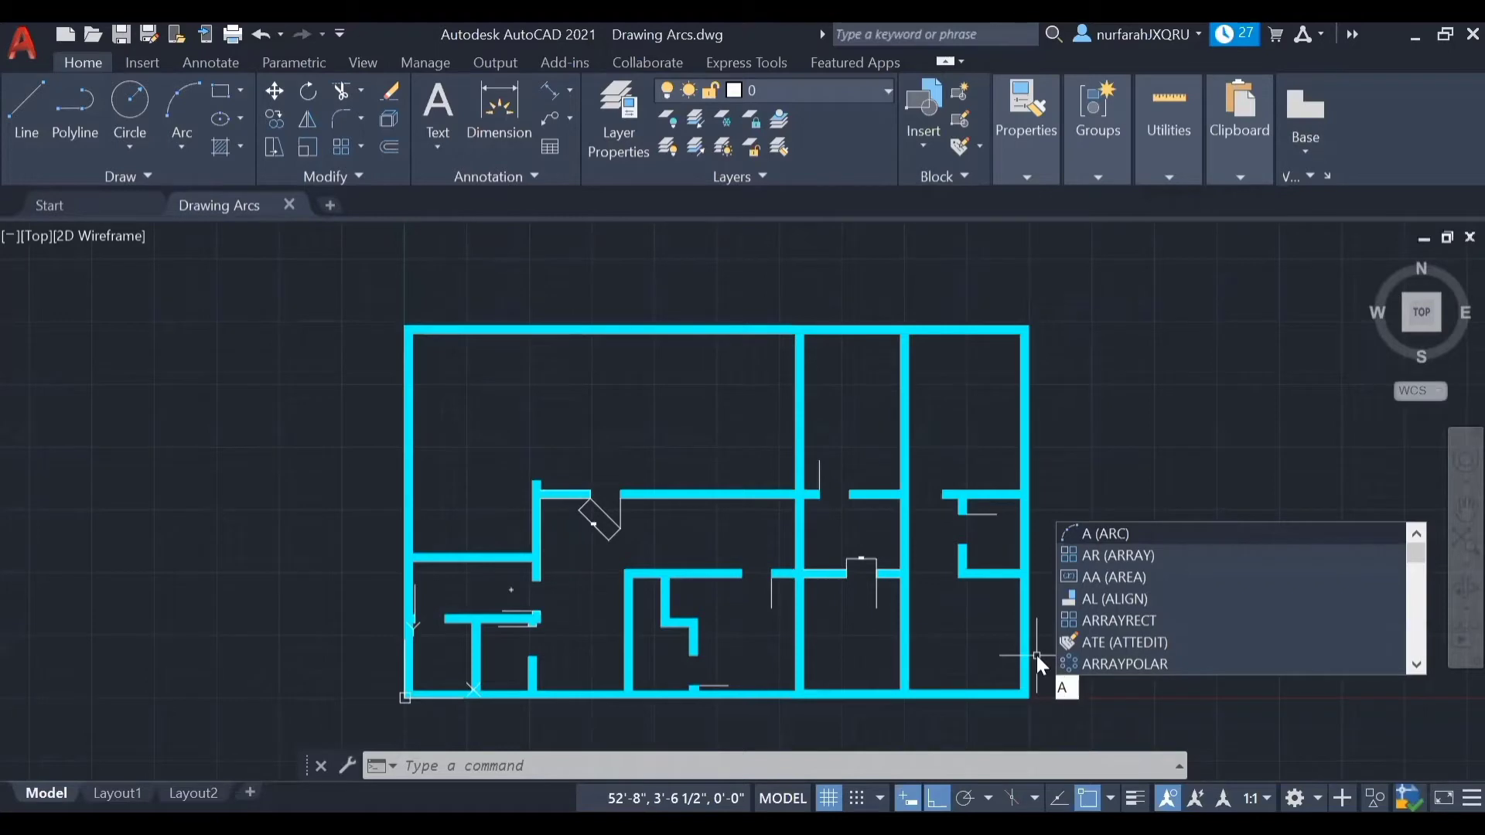
{"action": "left_click", "coordinate": [1078, 532]}
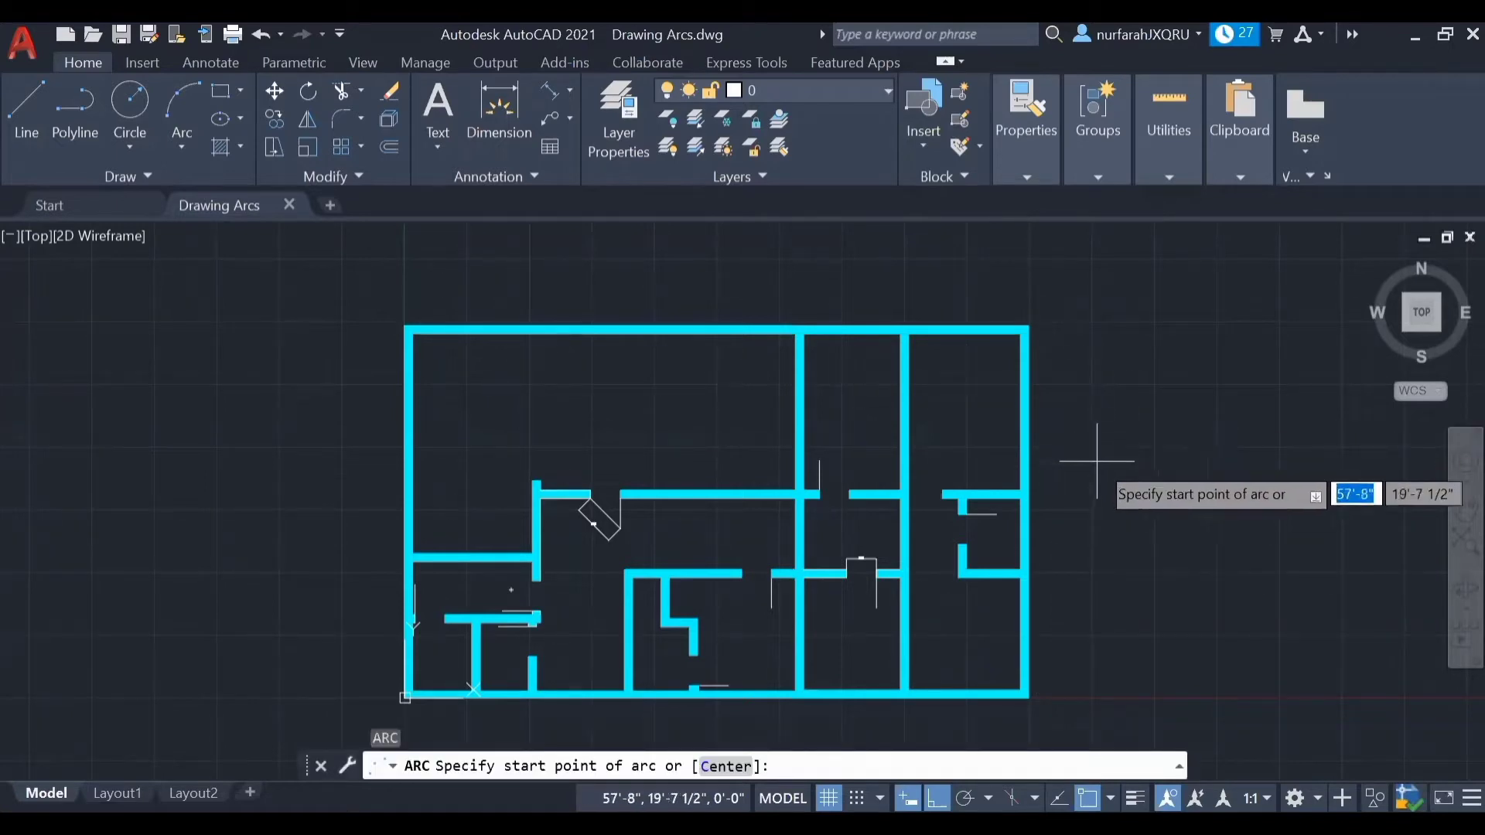
{"action": "left_click", "coordinate": [1106, 493]}
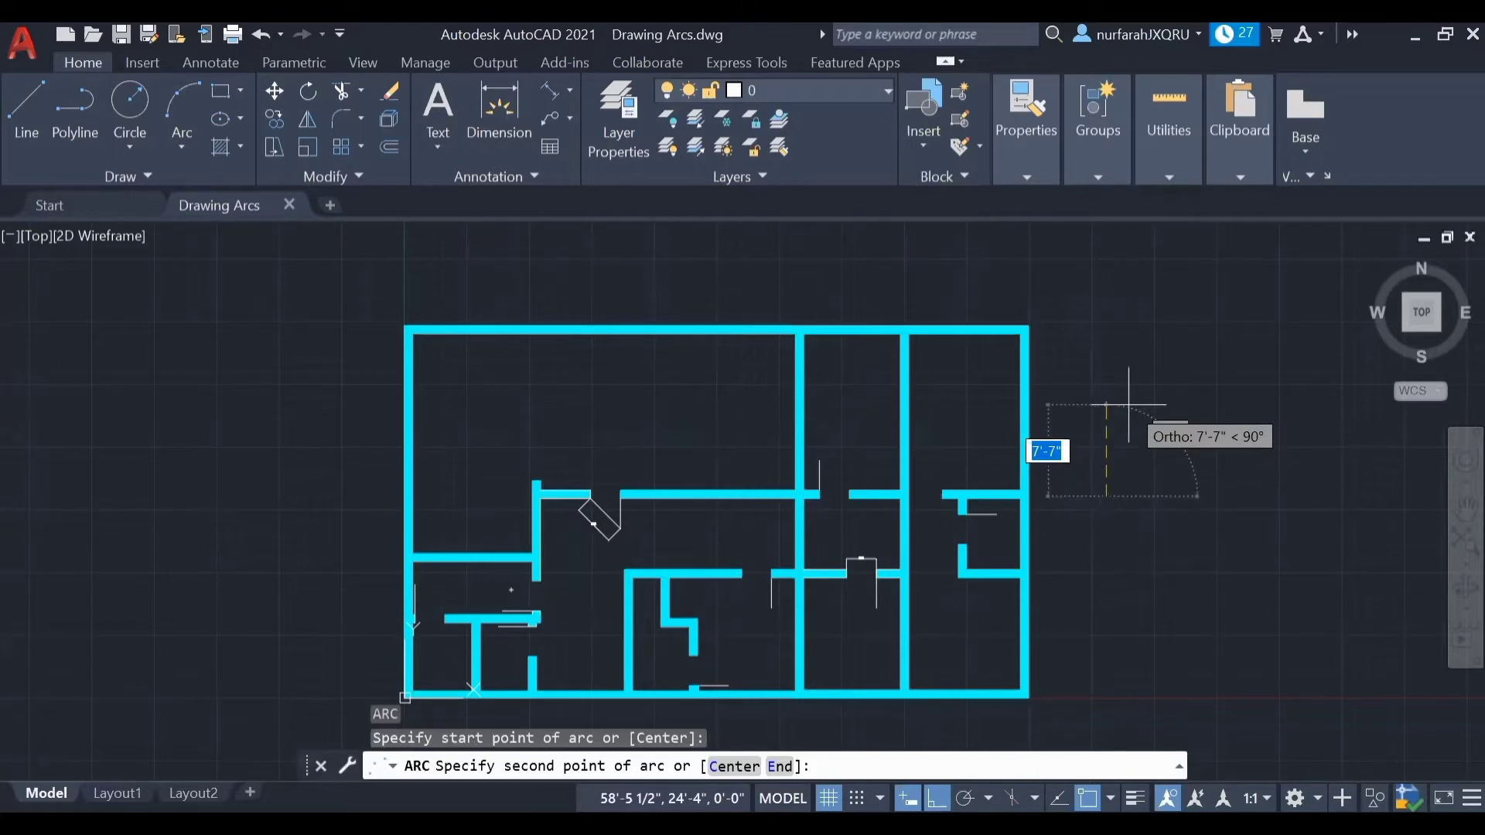
{"action": "key", "text": "F8"}
{"action": "left_click", "coordinate": [1160, 402]}
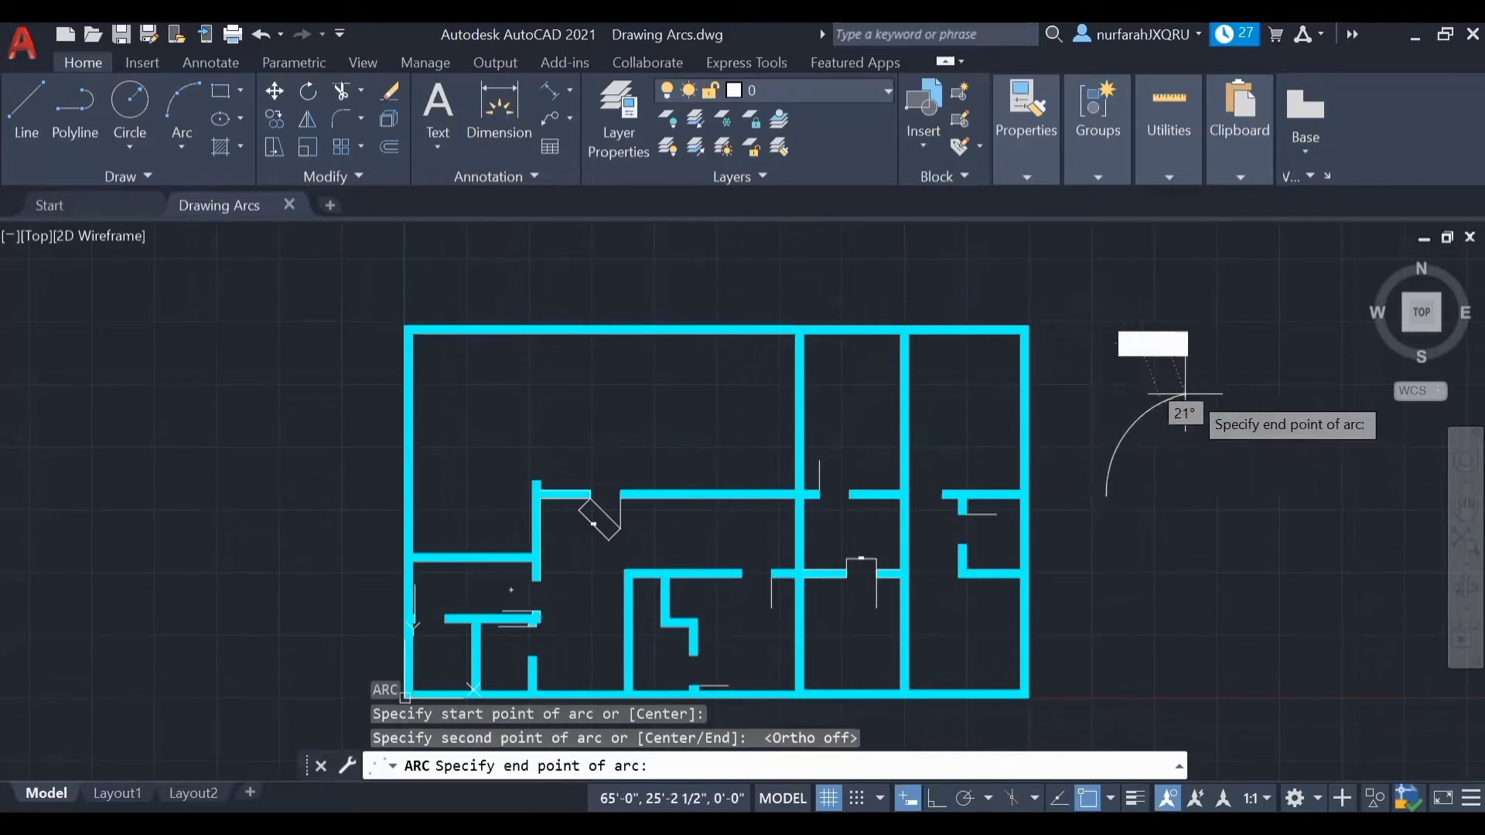
{"action": "left_click", "coordinate": [1264, 426]}
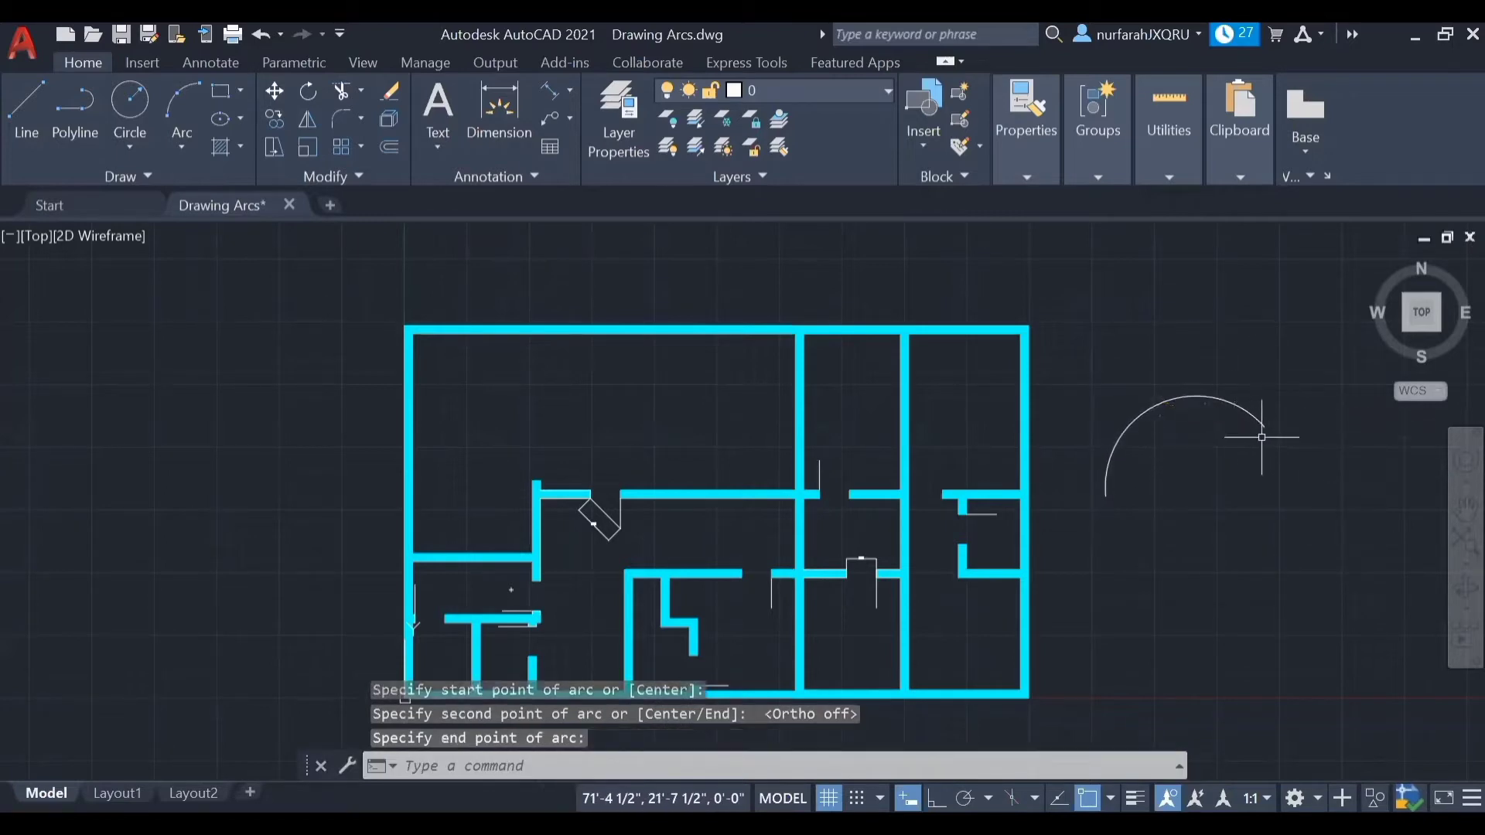
{"action": "key", "text": "ctrl+z"}
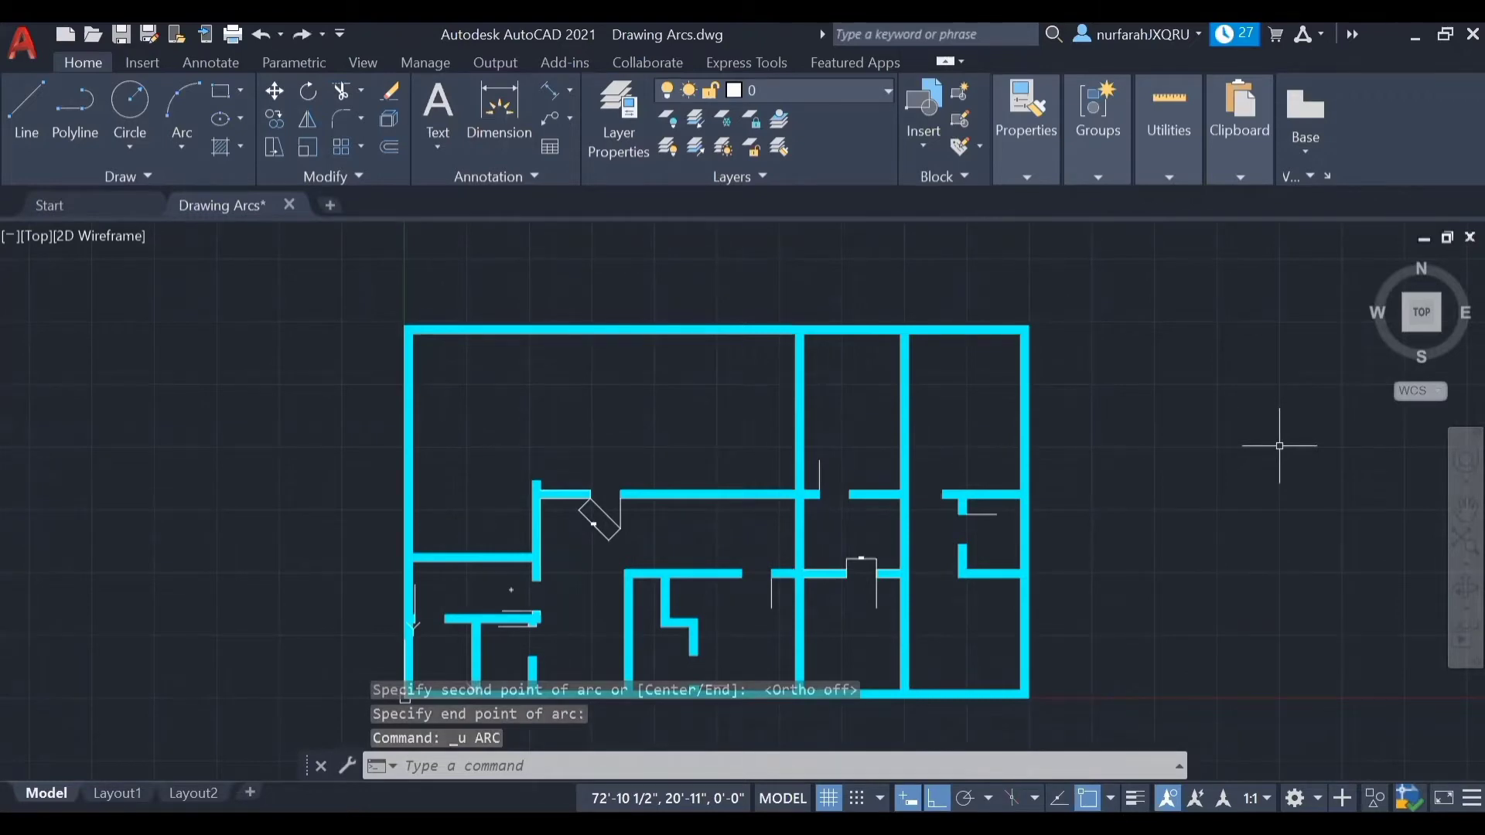
Draw the westernmost door's swing with a Start, Center, End arc from the opposite wall corner, centred on the hinge, to the leaf's tip
{"action": "left_click", "coordinate": [177, 132]}
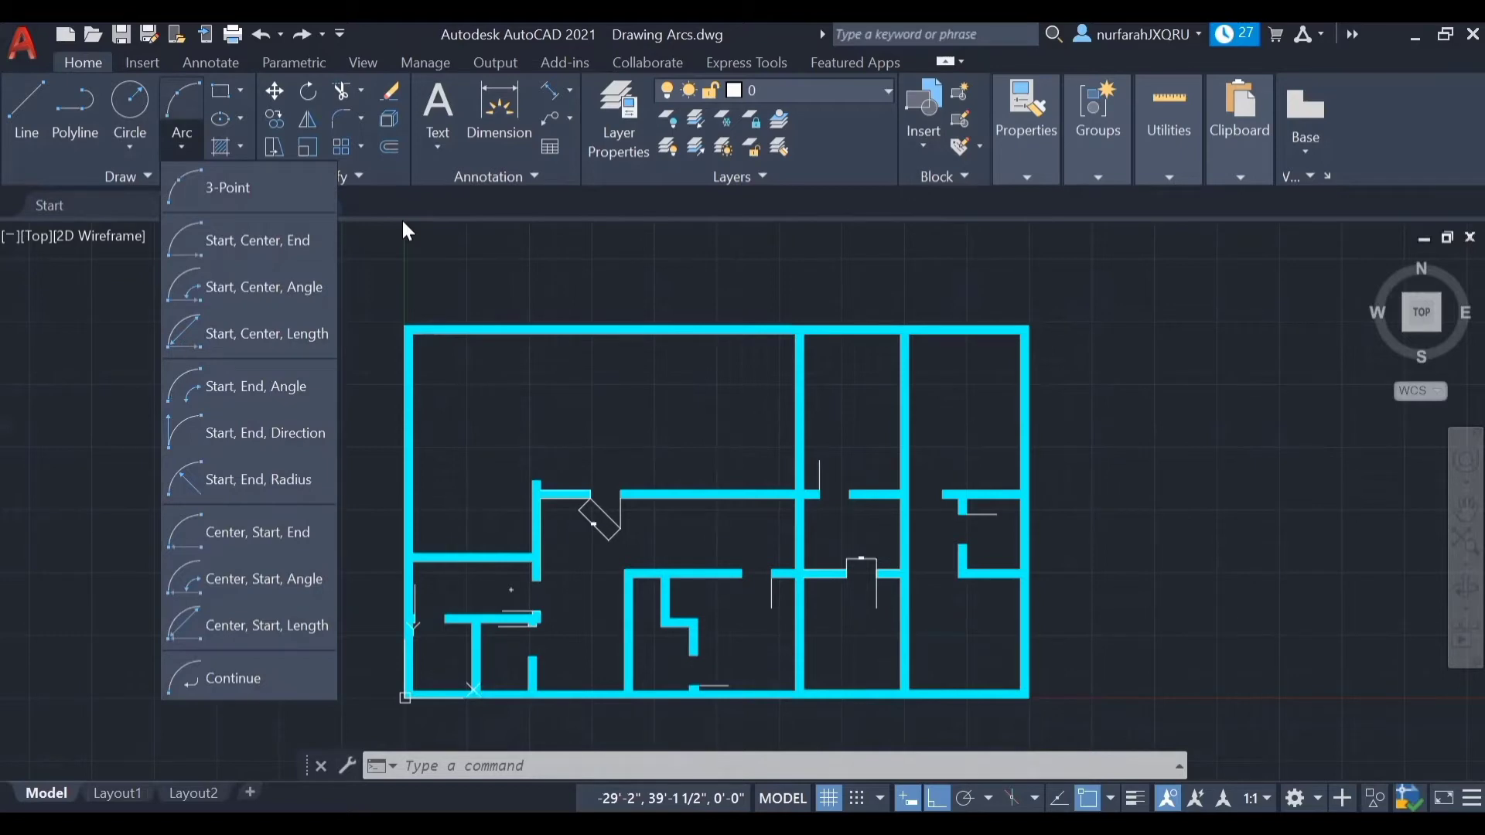
{"action": "scroll", "coordinate": [530, 601], "scroll_direction": "up", "scroll_amount": 2}
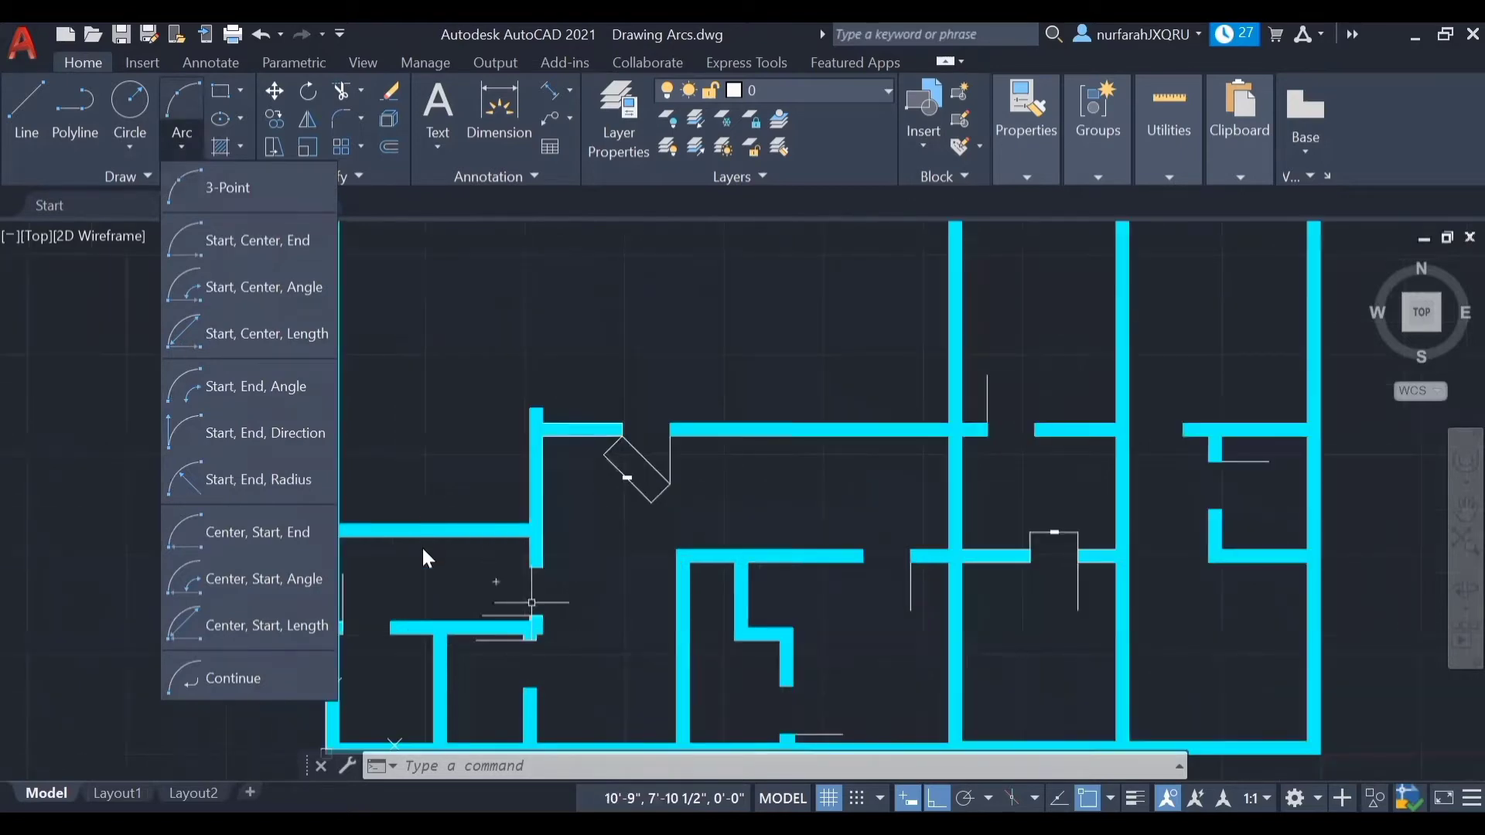
{"action": "scroll", "coordinate": [447, 547], "scroll_direction": "up", "scroll_amount": 2}
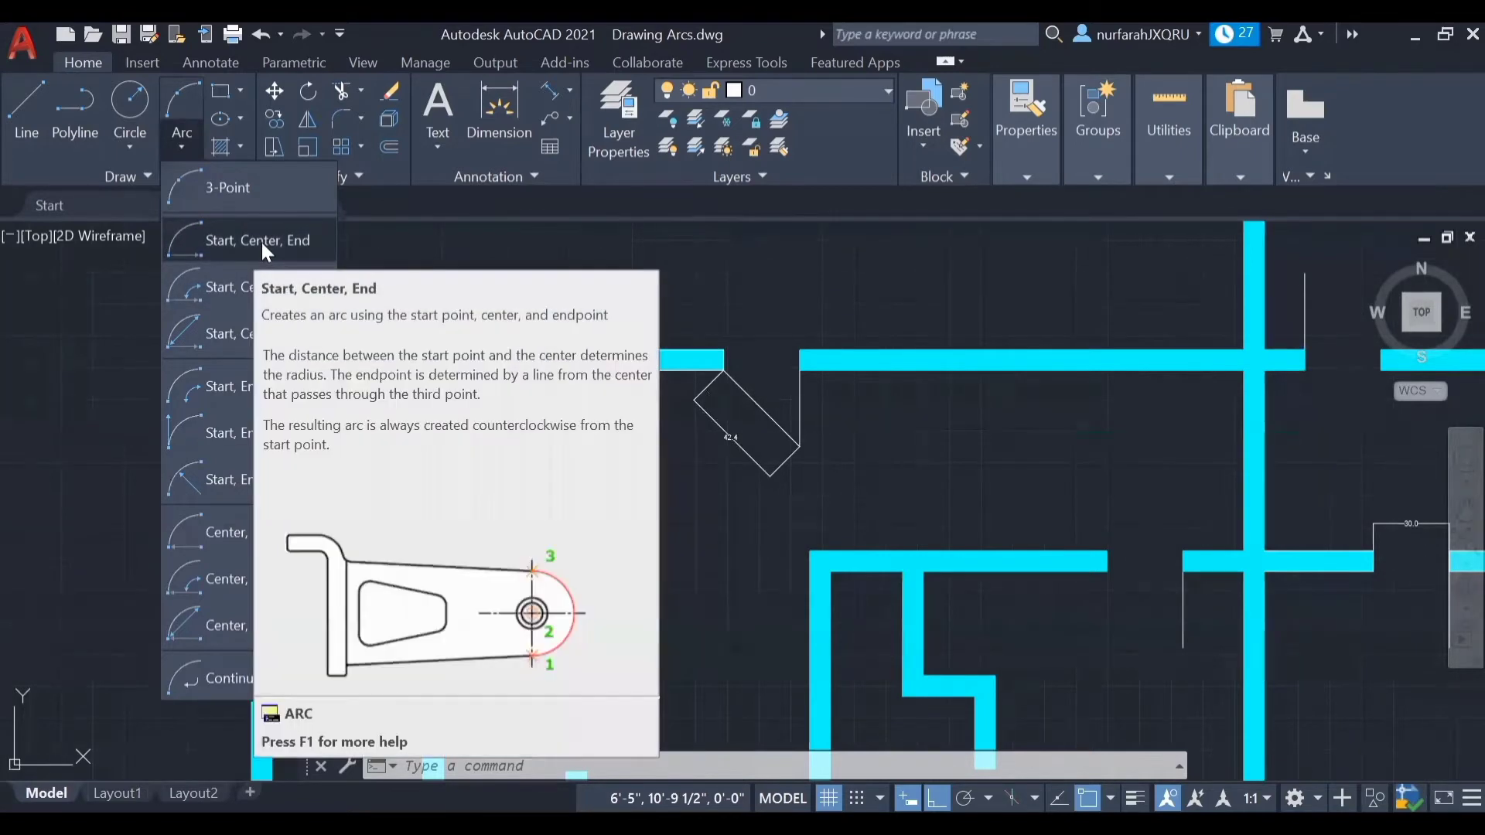
{"action": "left_click", "coordinate": [261, 239]}
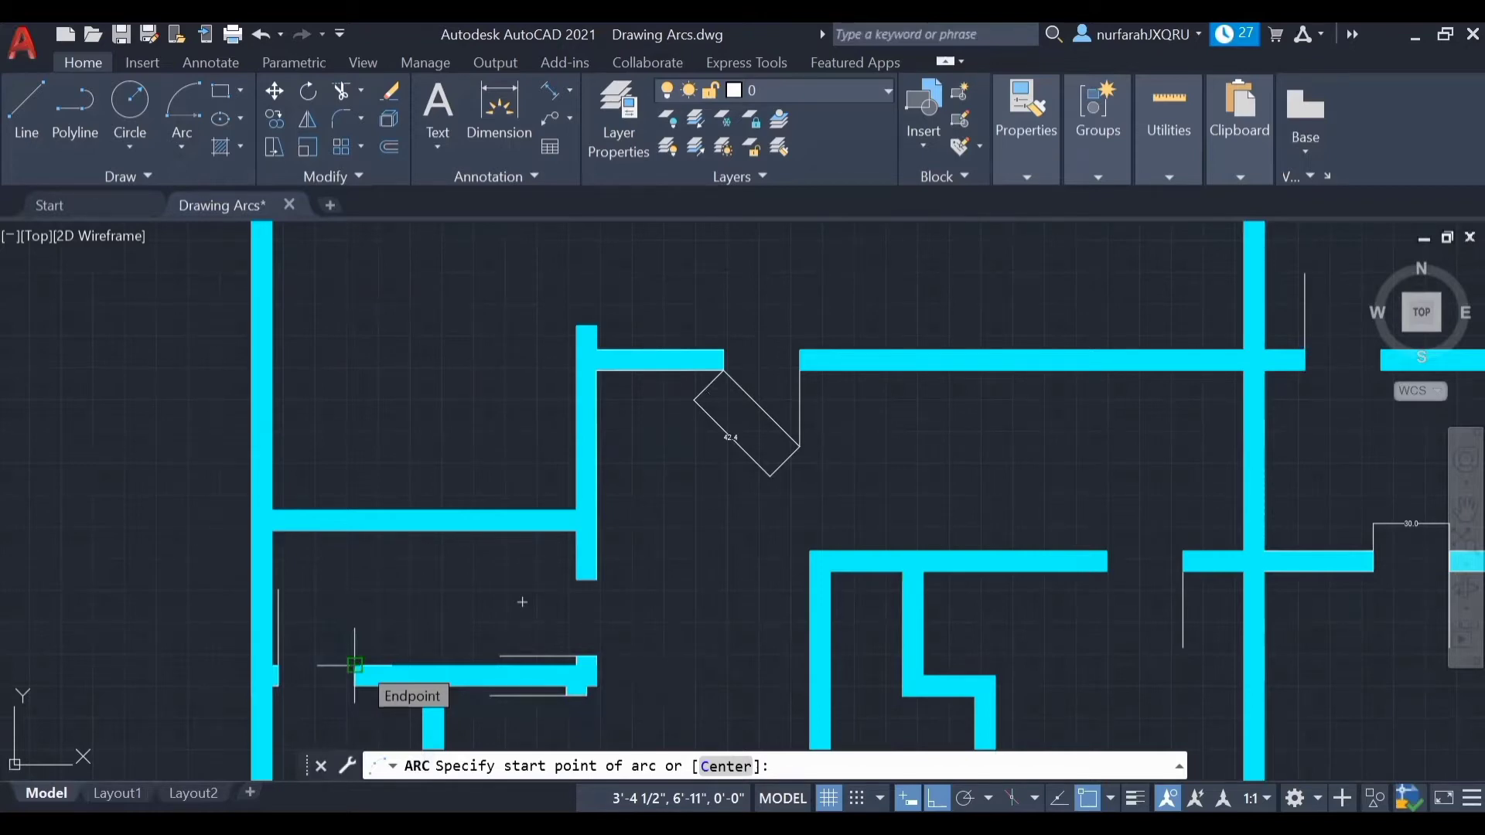
{"action": "left_click", "coordinate": [355, 665]}
{"action": "left_click", "coordinate": [699, 765]}
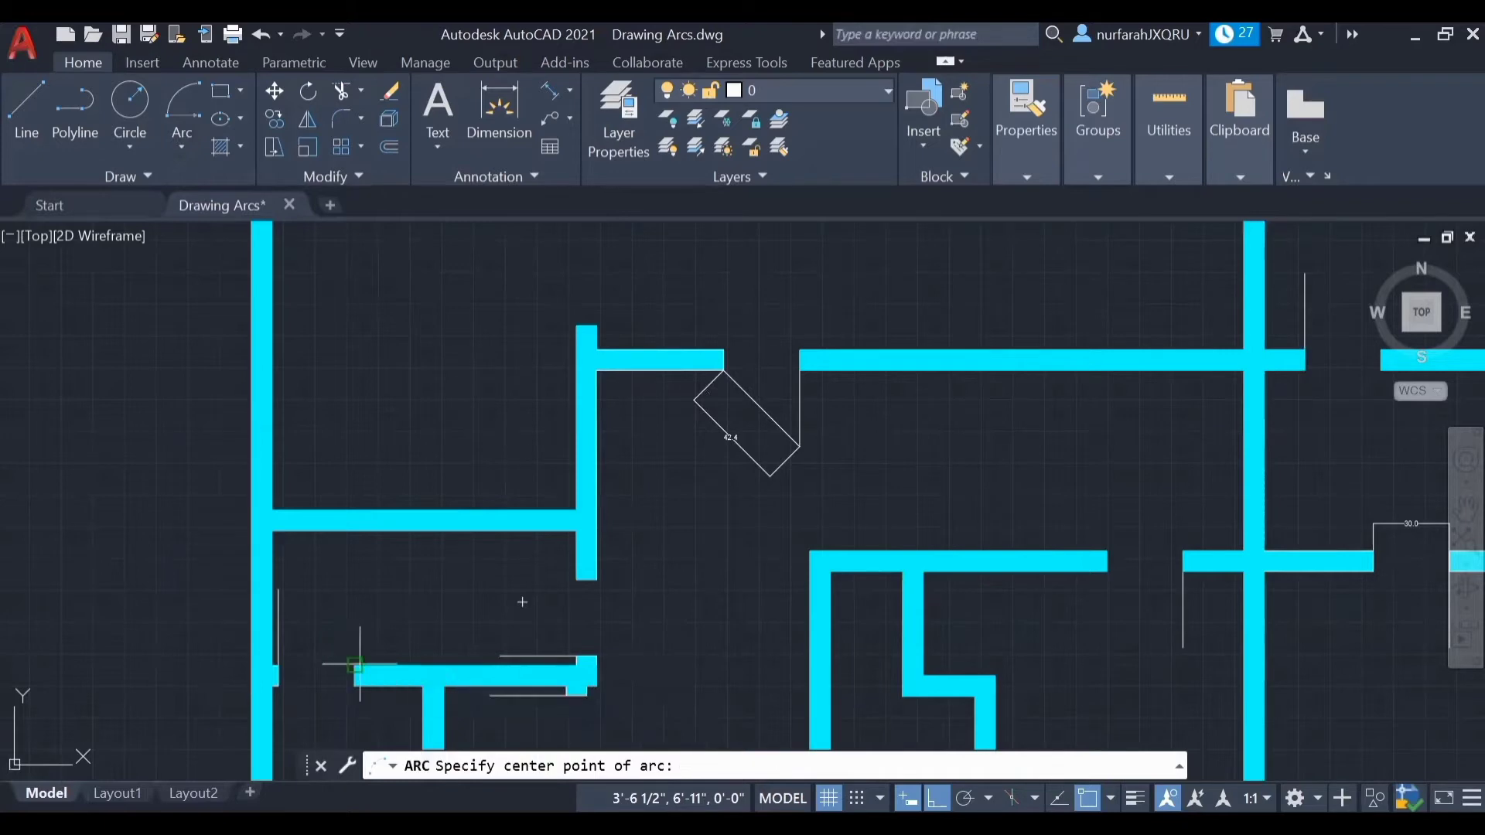
{"action": "left_click", "coordinate": [277, 665]}
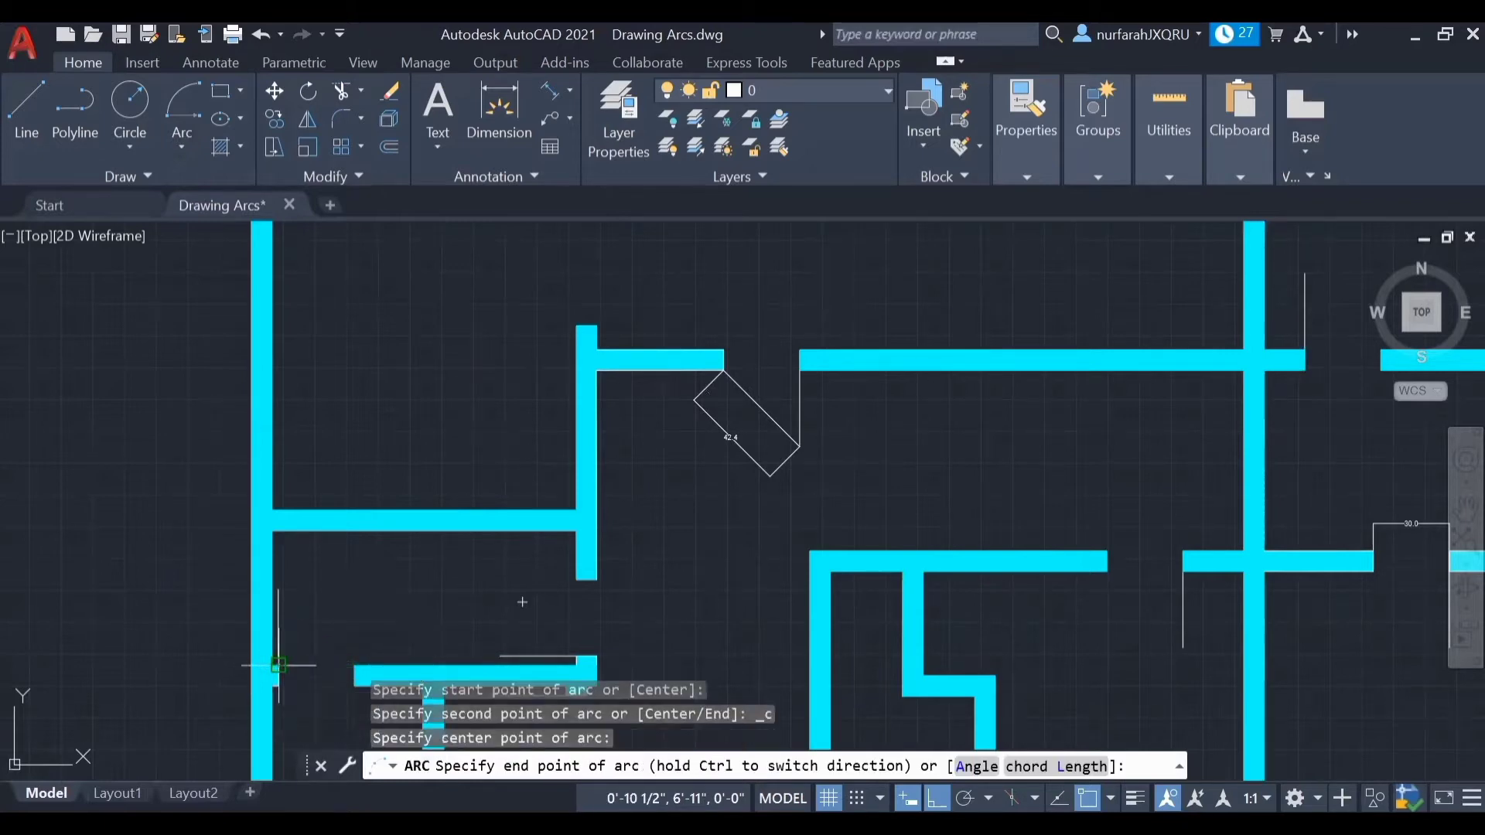
{"action": "left_click", "coordinate": [277, 589]}
Draw a Start, Center, End arc for the lower of the two adjacent doors, from the lower jamb, centred on the hinge, to the leaf's tip
{"action": "middle_click_drag", "start_coordinate": [589, 741], "coordinate": [761, 625]}
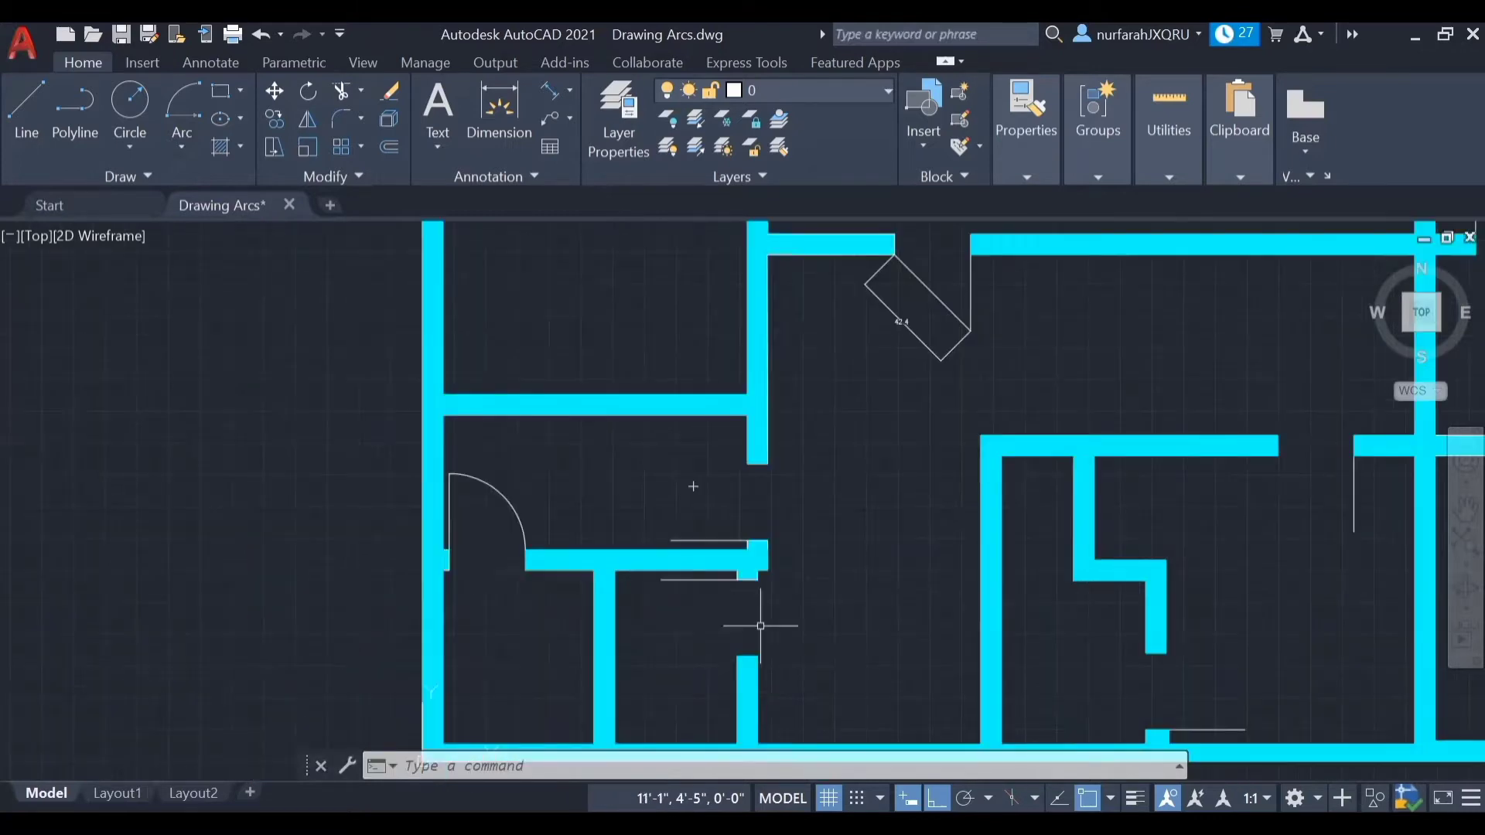
{"action": "left_click", "coordinate": [195, 89]}
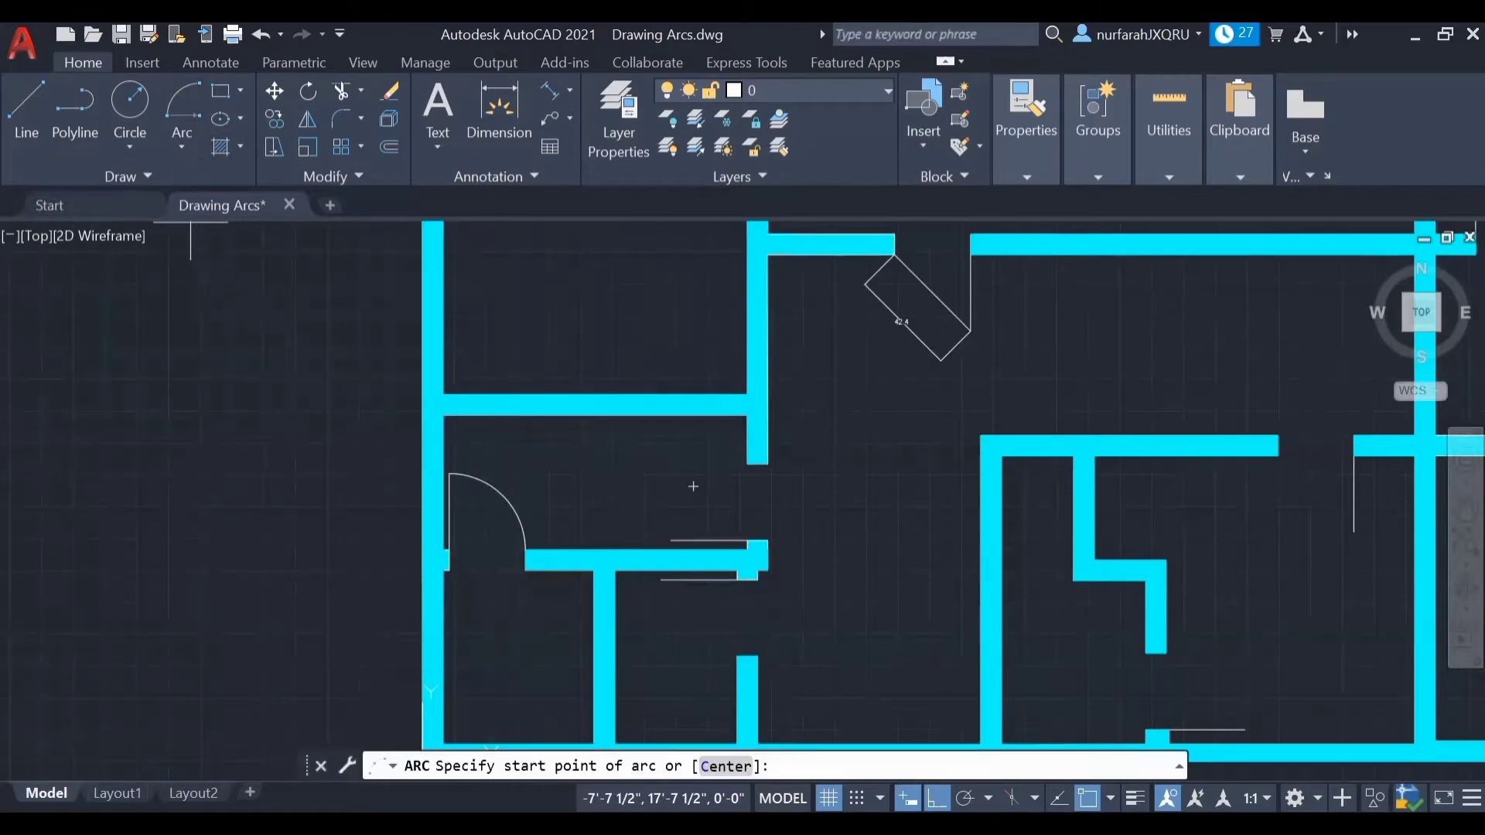
{"action": "left_click", "coordinate": [737, 656]}
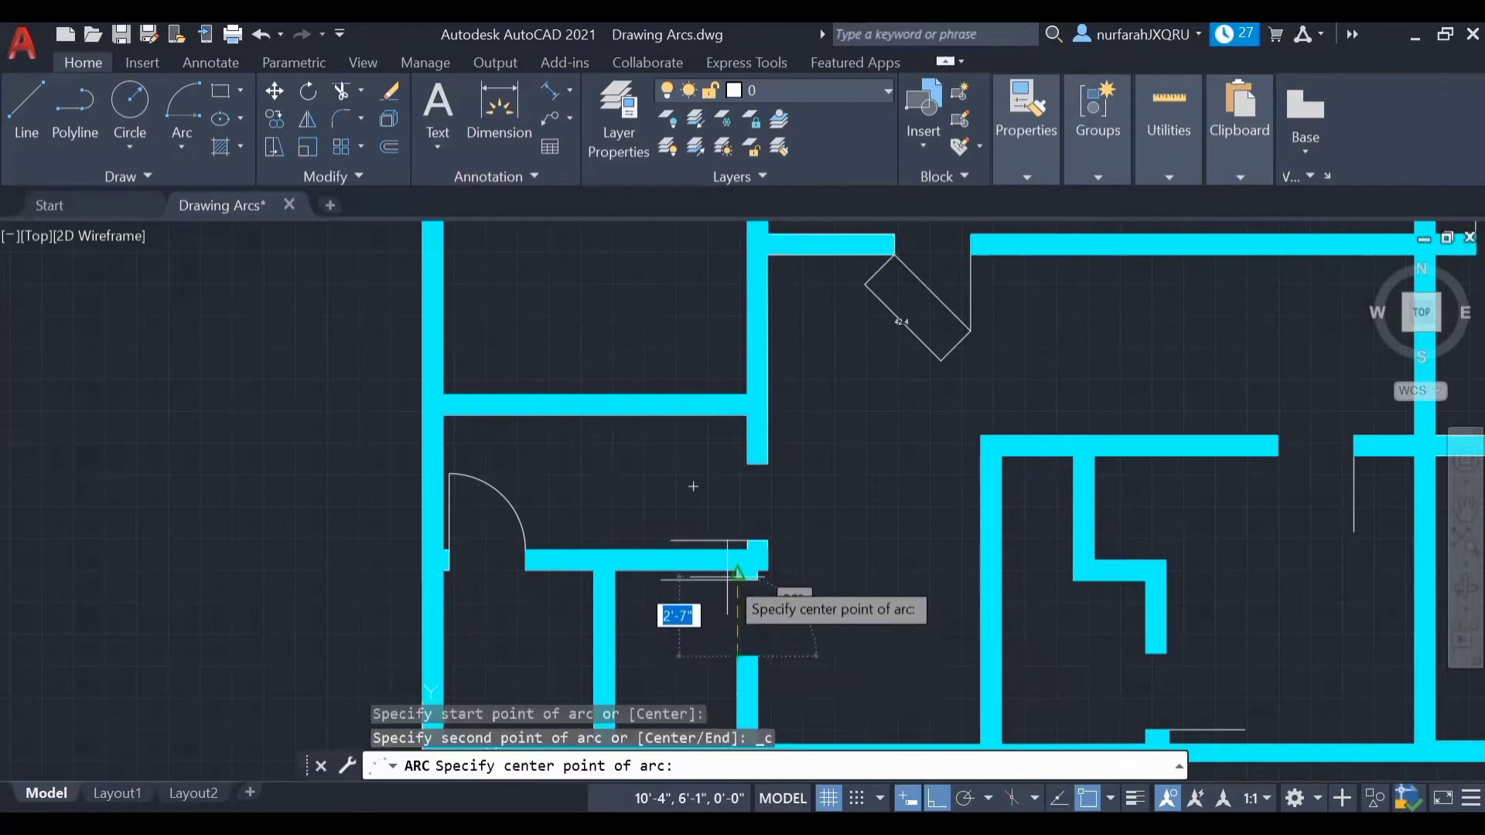
{"action": "left_click", "coordinate": [737, 578]}
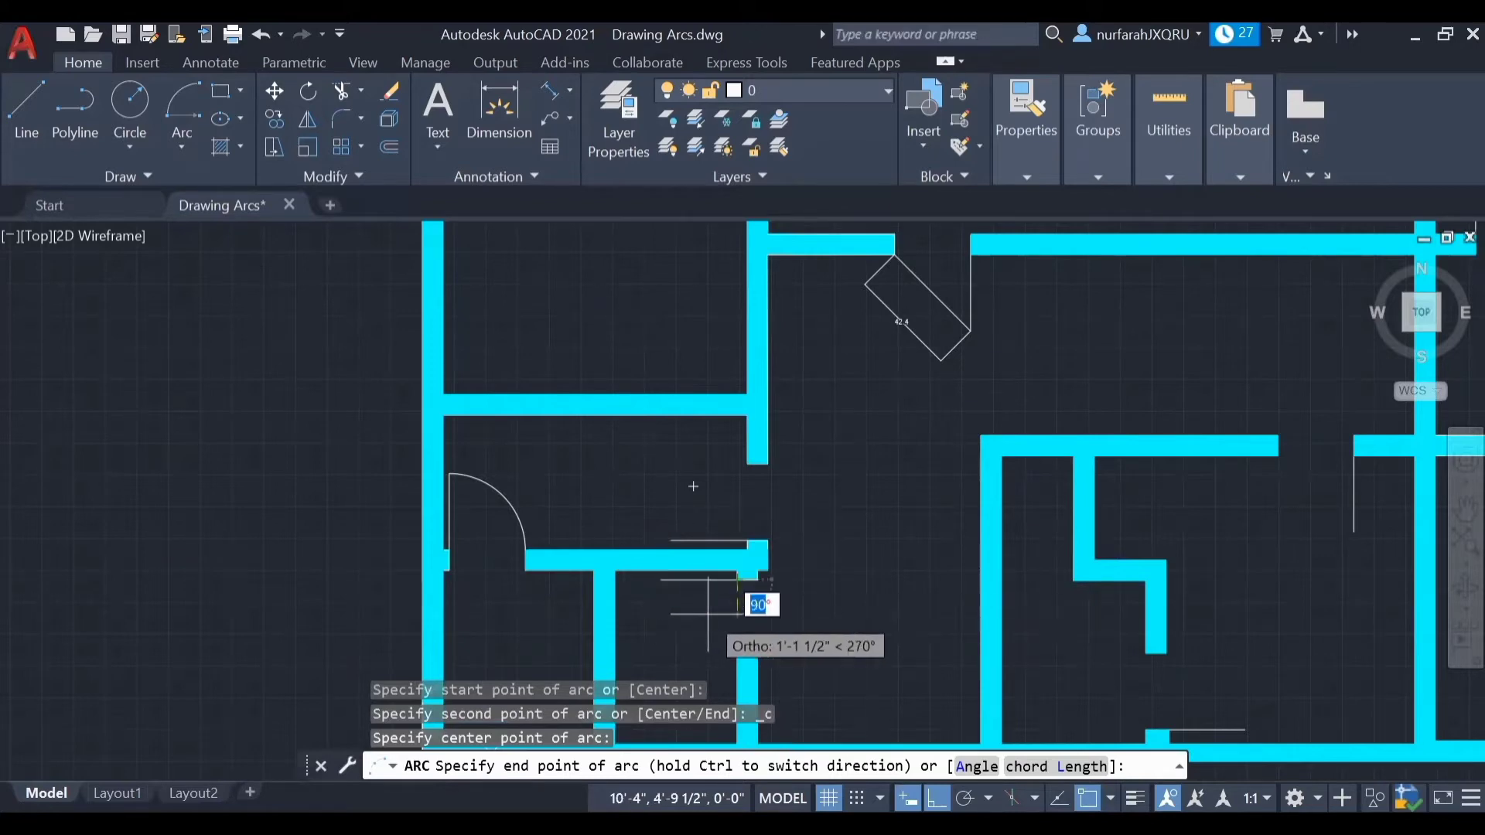
{"action": "left_click", "coordinate": [662, 578]}
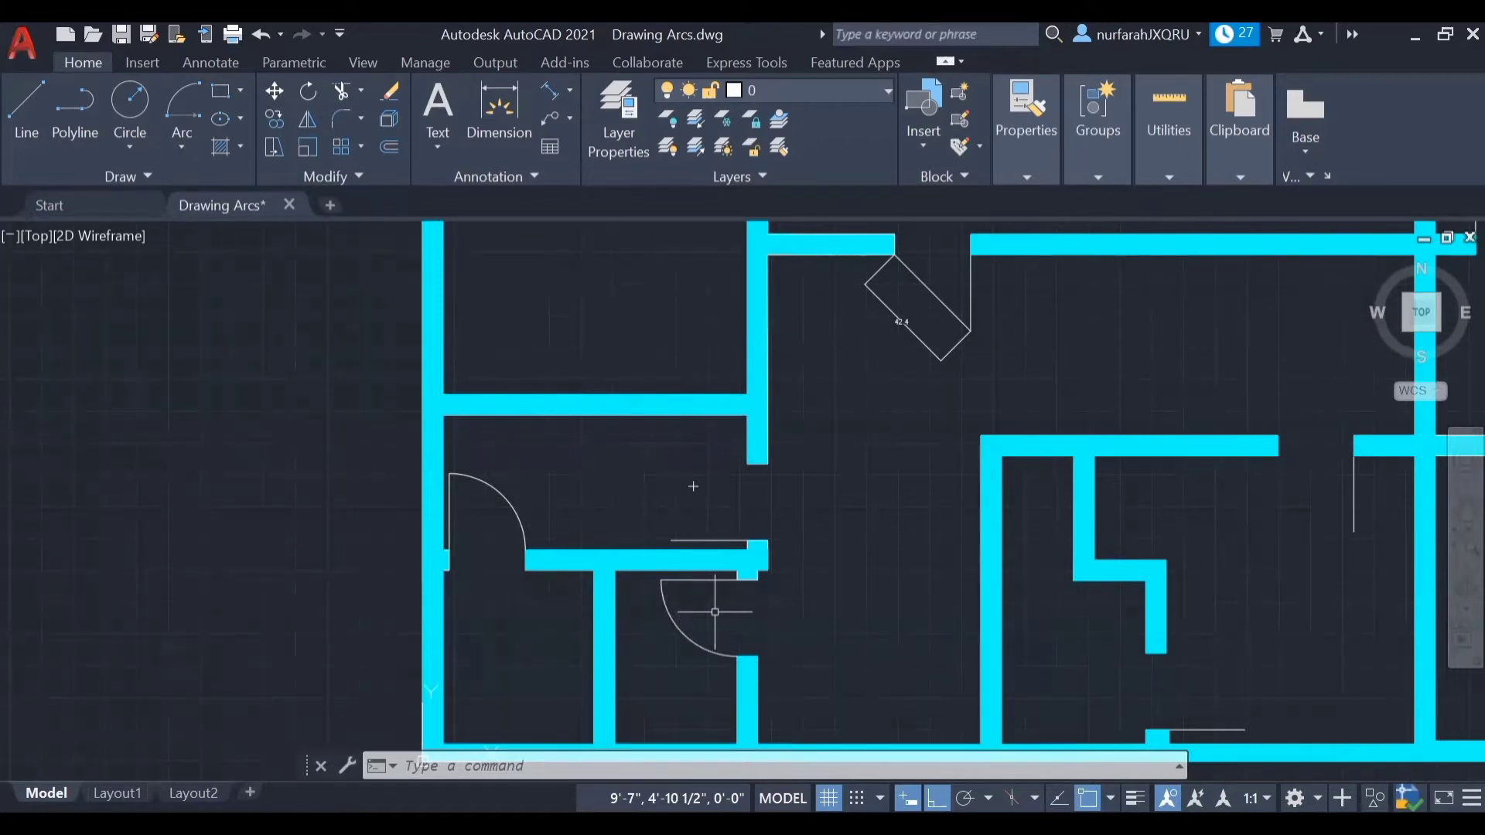
Draw the upper adjacent door's swing with a 3-Point arc from the upper jamb through the point marker to the leaf's tip, with Ortho off
{"action": "left_click", "coordinate": [183, 148]}
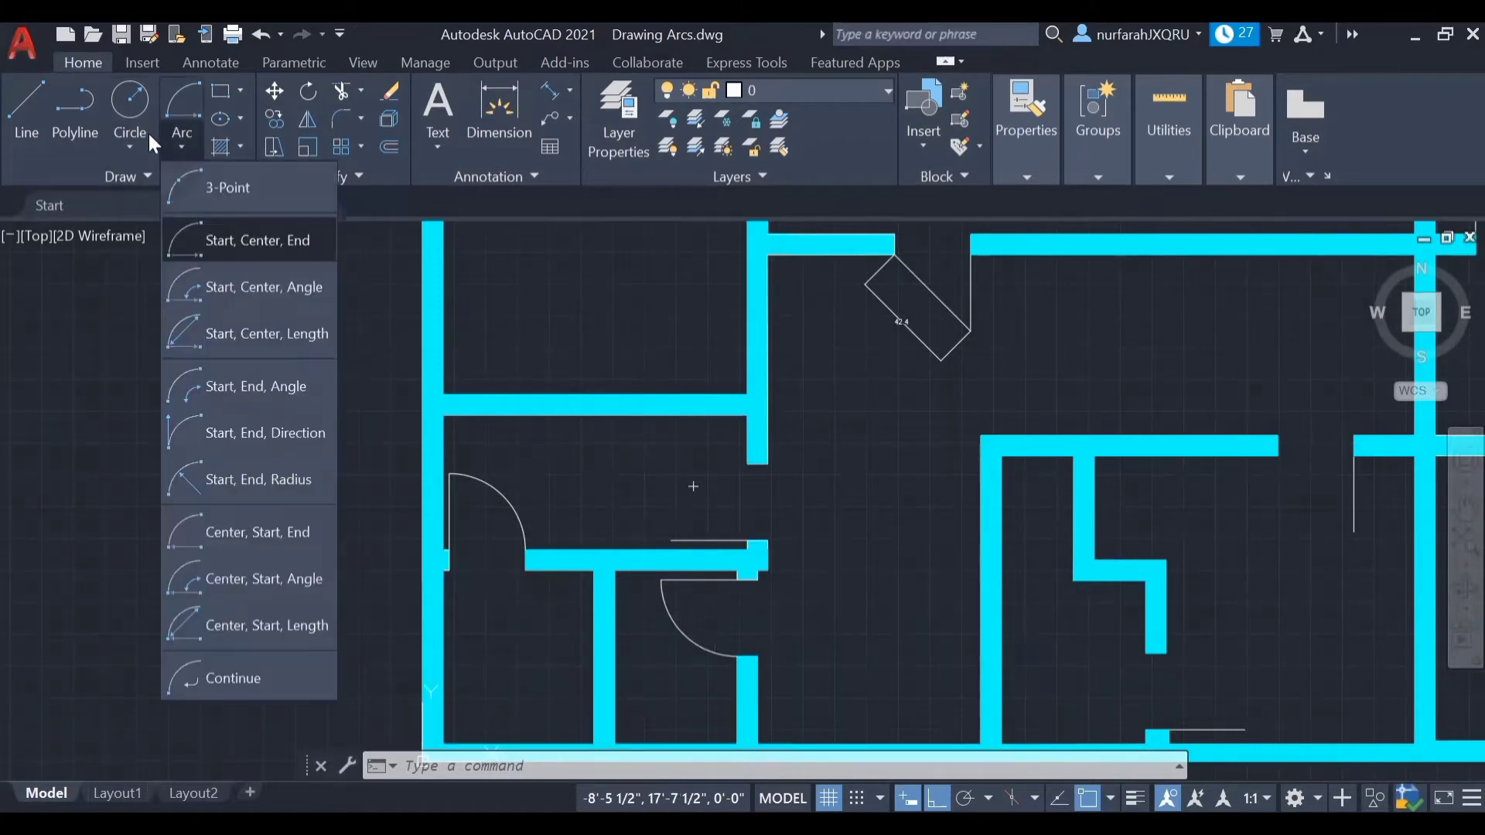
{"action": "left_click", "coordinate": [221, 193]}
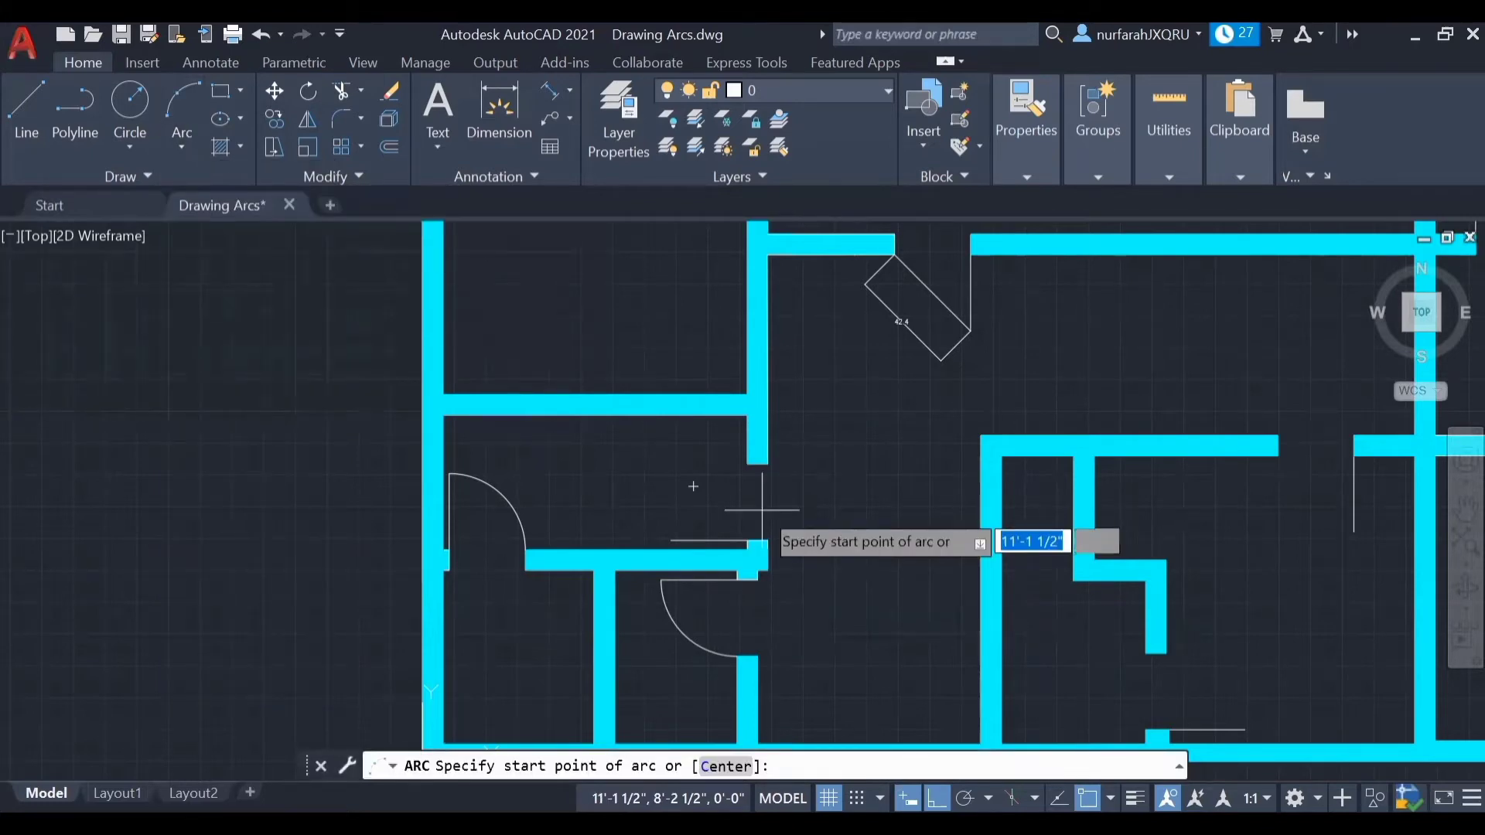
{"action": "left_click", "coordinate": [747, 464]}
{"action": "key", "text": "F8"}
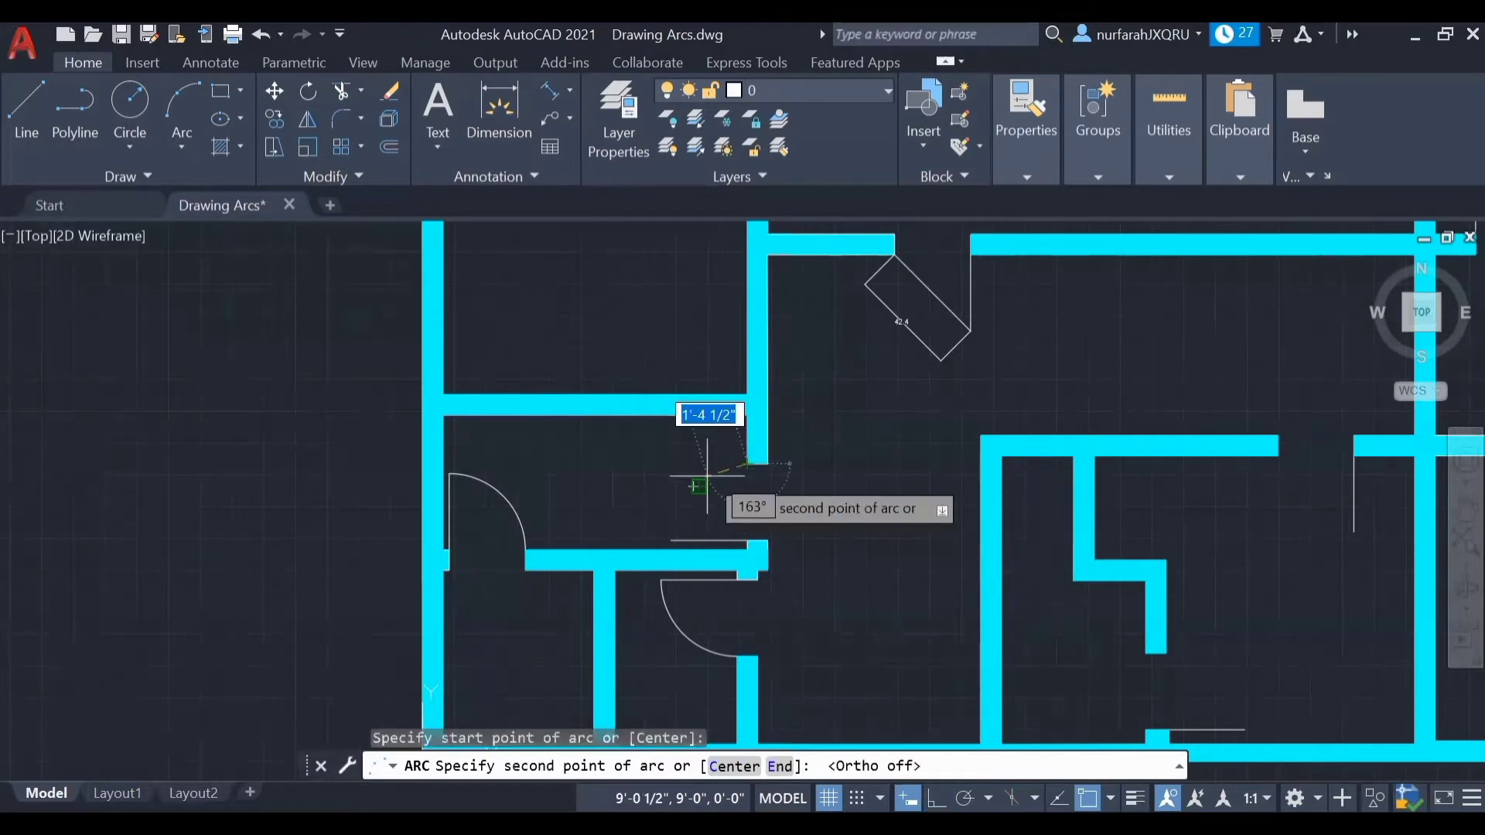
{"action": "scroll", "coordinate": [700, 480], "scroll_direction": "up", "scroll_amount": 8}
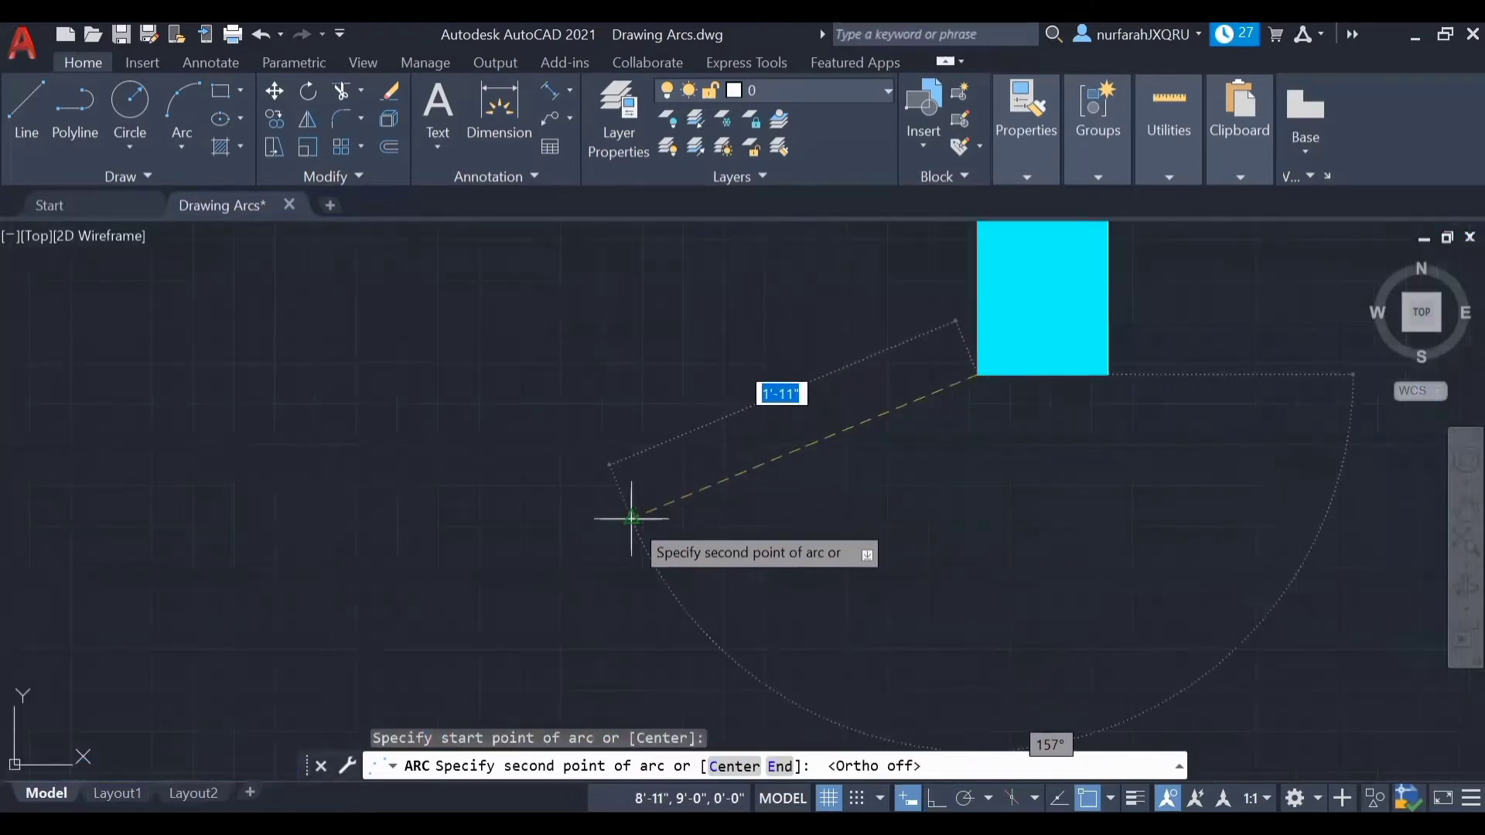
{"action": "left_click", "coordinate": [628, 515]}
{"action": "scroll", "coordinate": [677, 535], "scroll_direction": "down", "scroll_amount": 3}
{"action": "middle_click_drag", "start_coordinate": [676, 535], "coordinate": [644, 327]}
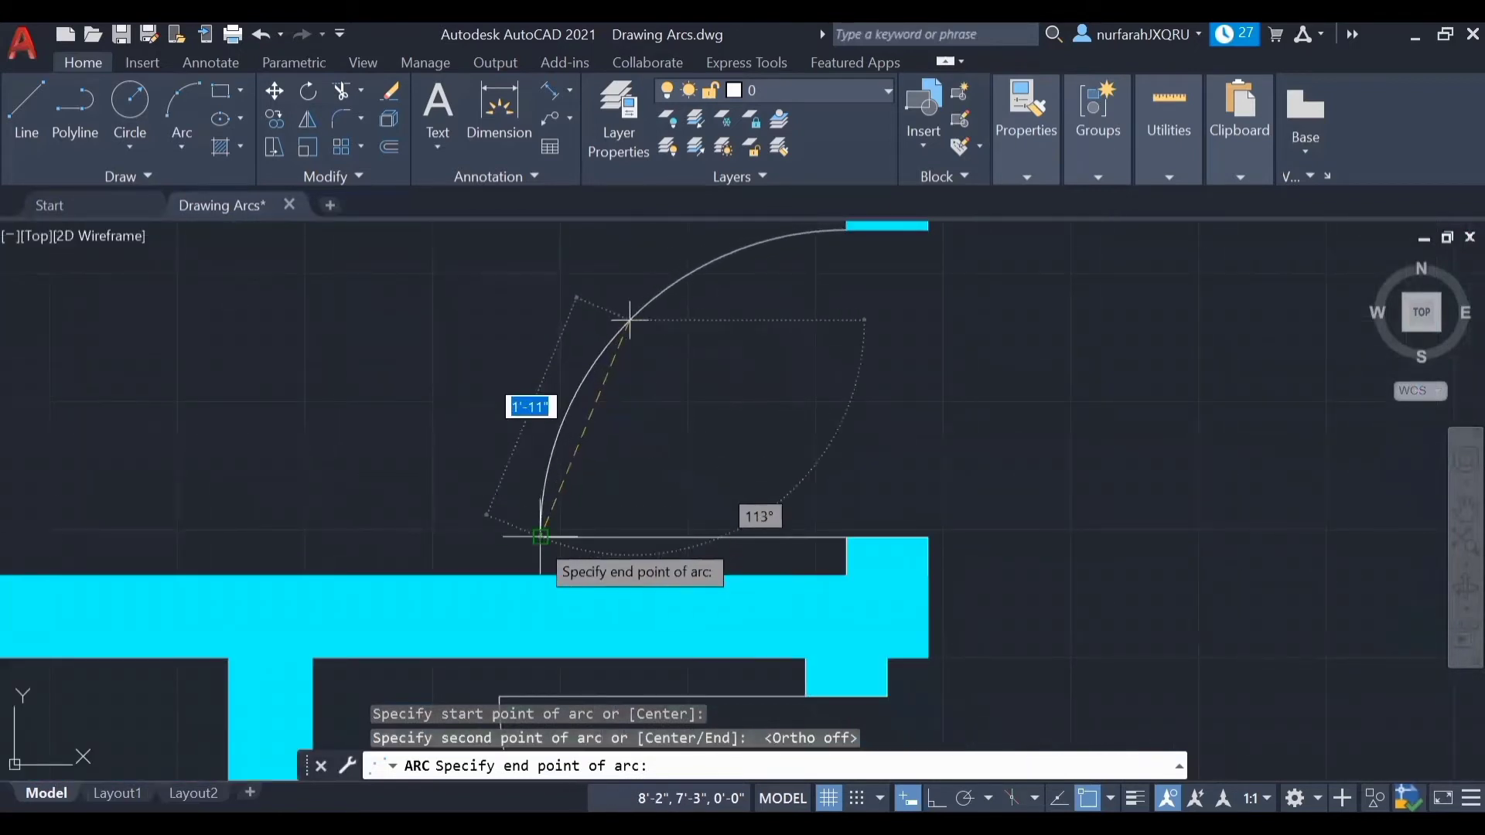
{"action": "left_click", "coordinate": [539, 532]}
Draw a Start, Center, Angle arc for the door below the stepped wall, from the leaf's tip, centred on the hinge, with a 90° included angle
{"action": "scroll", "coordinate": [762, 441], "scroll_direction": "down", "scroll_amount": 4}
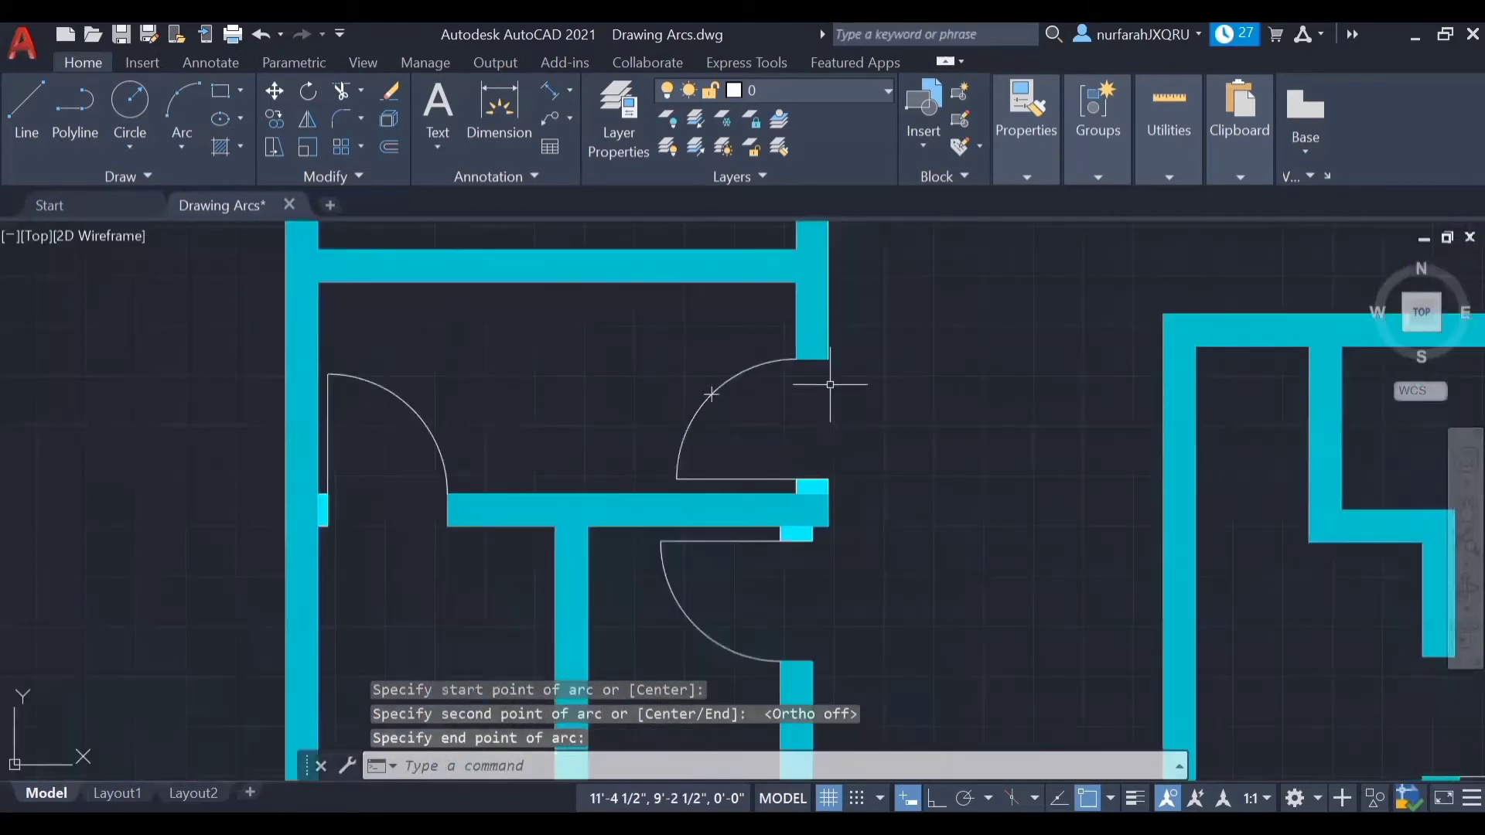
{"action": "scroll", "coordinate": [932, 460], "scroll_direction": "down", "scroll_amount": 2}
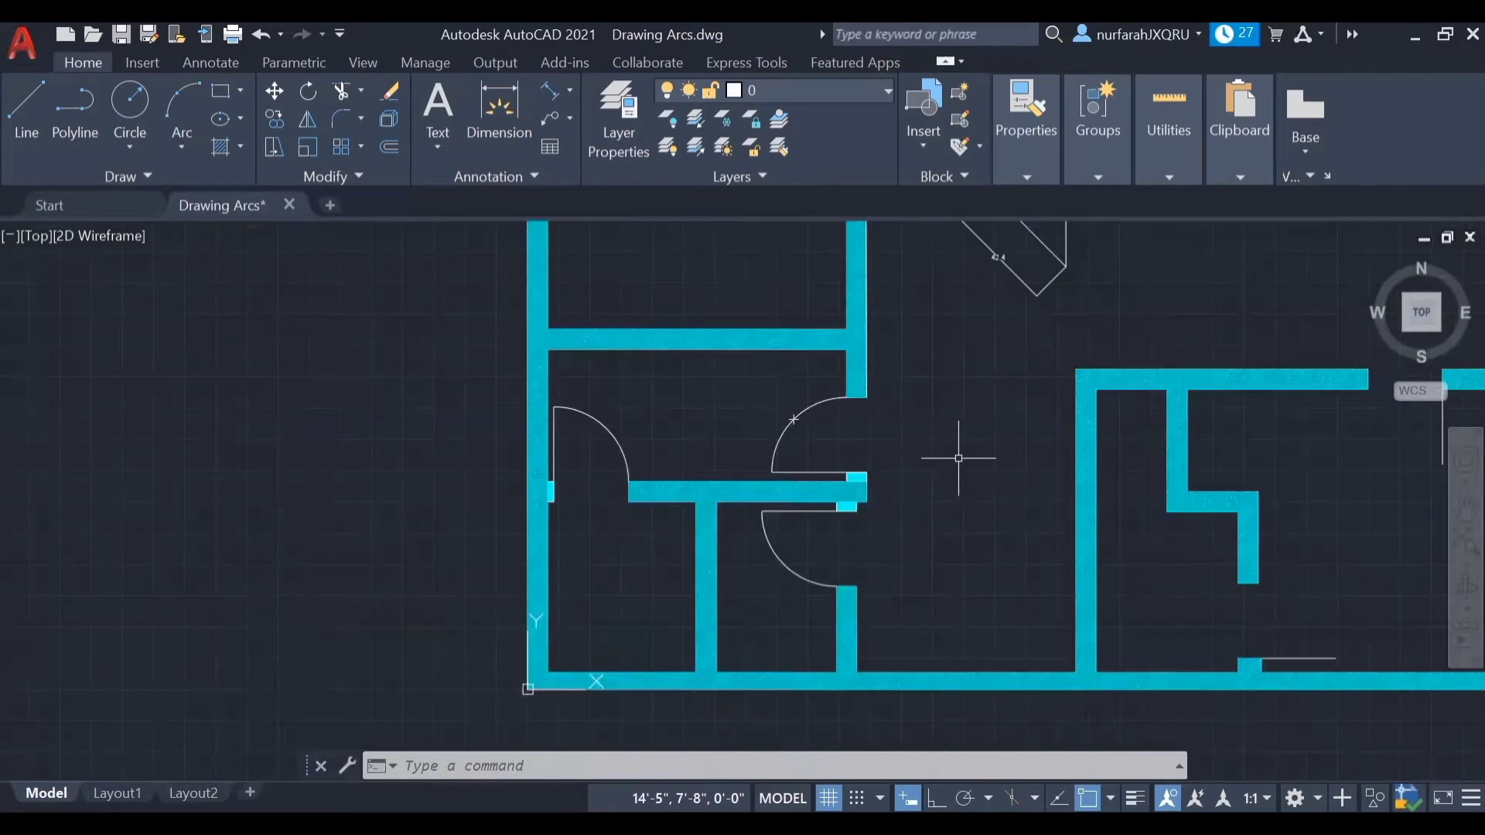
{"action": "left_click", "coordinate": [174, 148]}
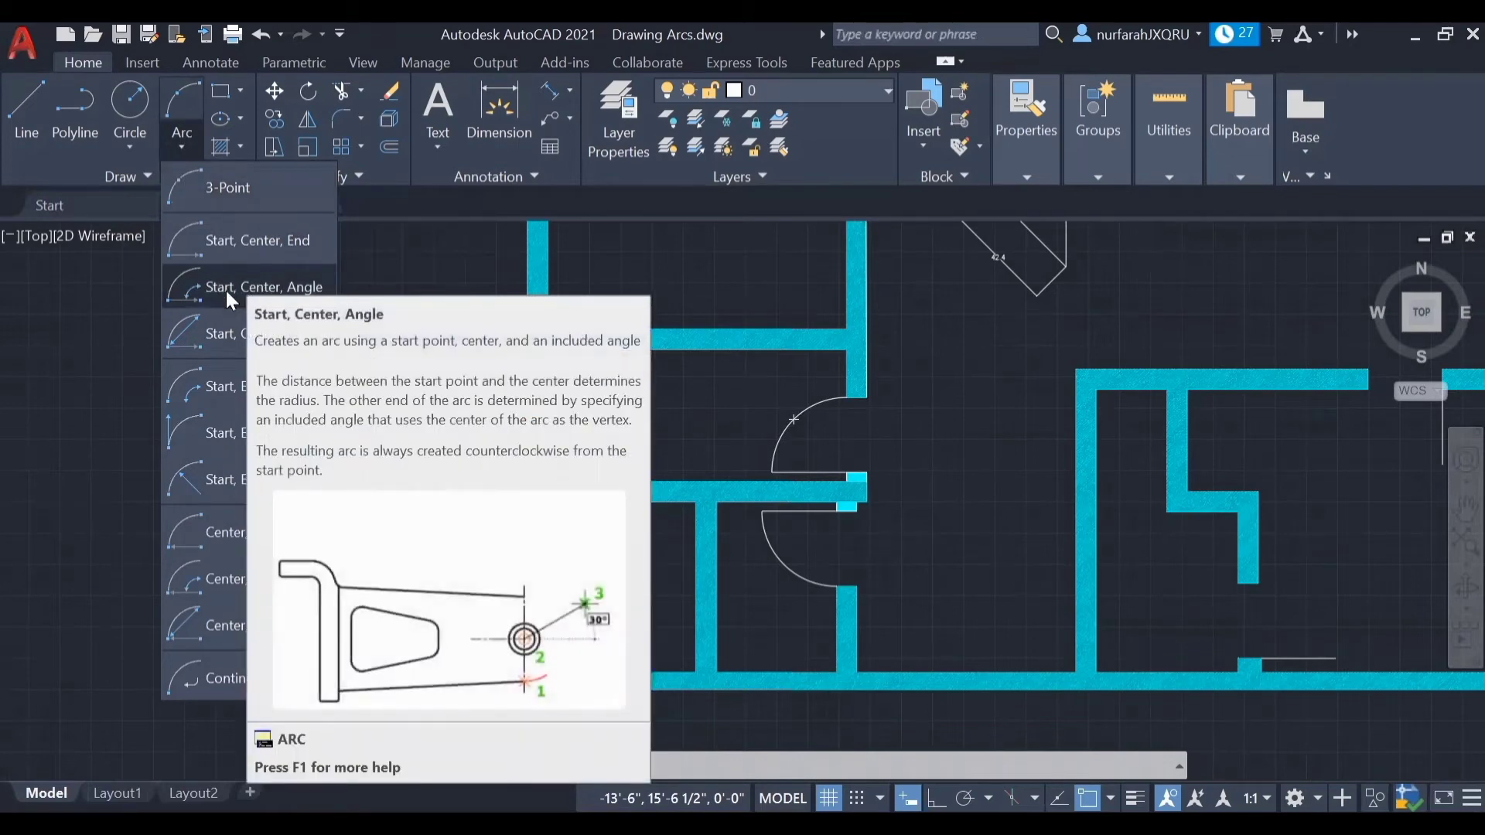
{"action": "left_click", "coordinate": [225, 288]}
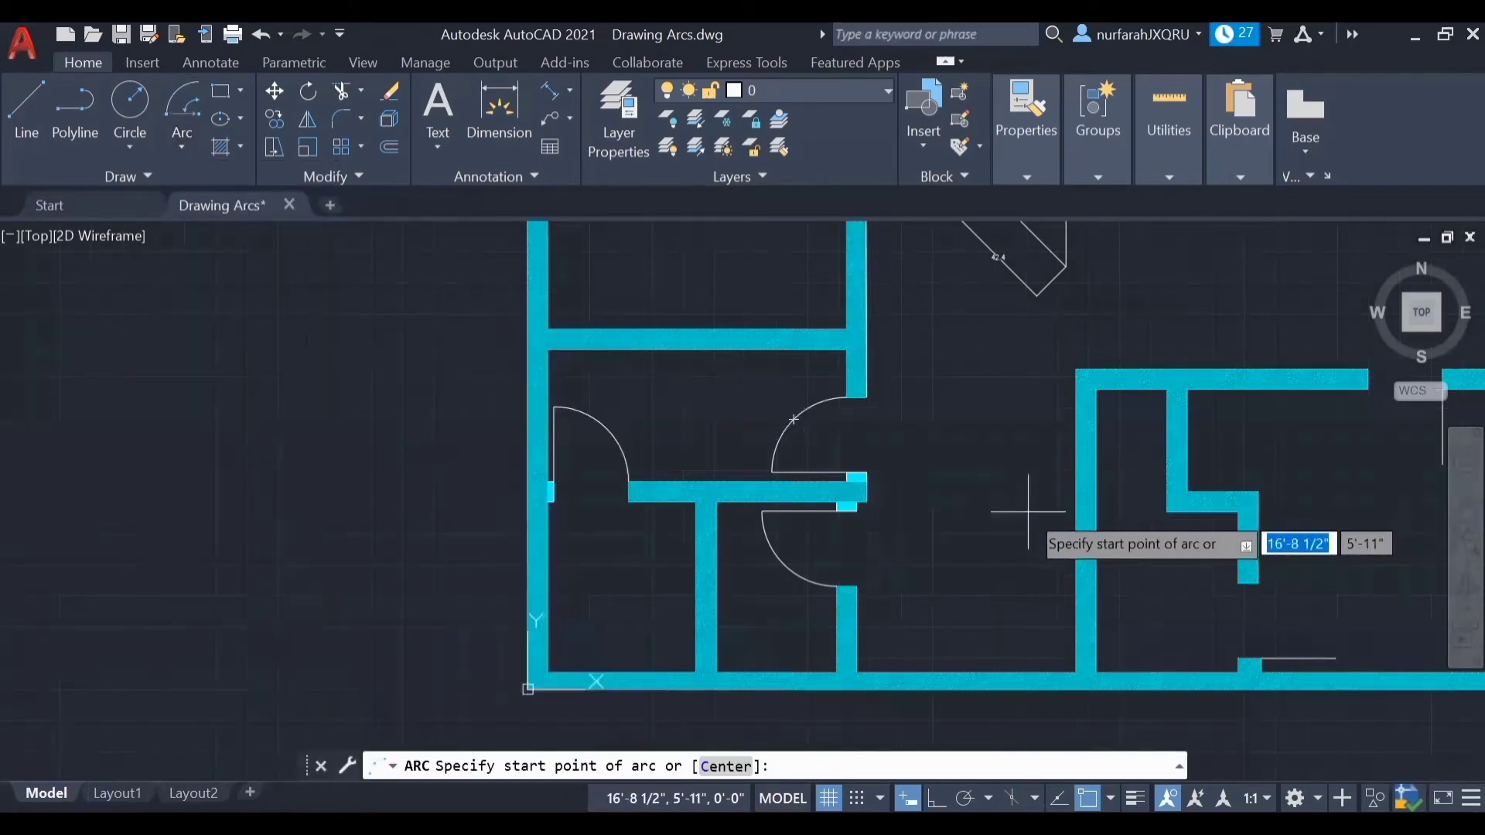
{"action": "middle_click_drag", "start_coordinate": [1028, 511], "coordinate": [574, 463]}
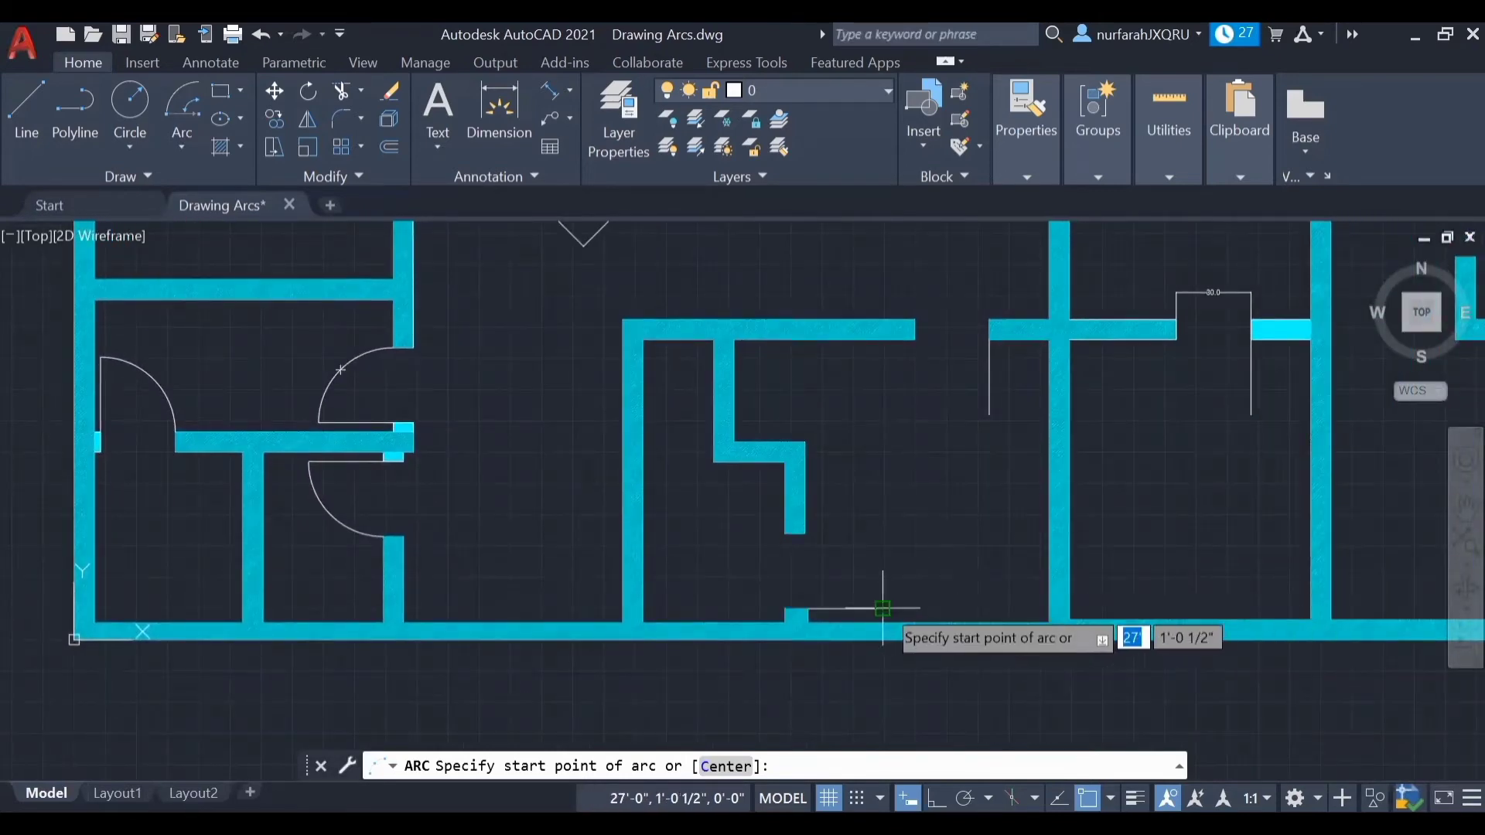
{"action": "left_click", "coordinate": [883, 609]}
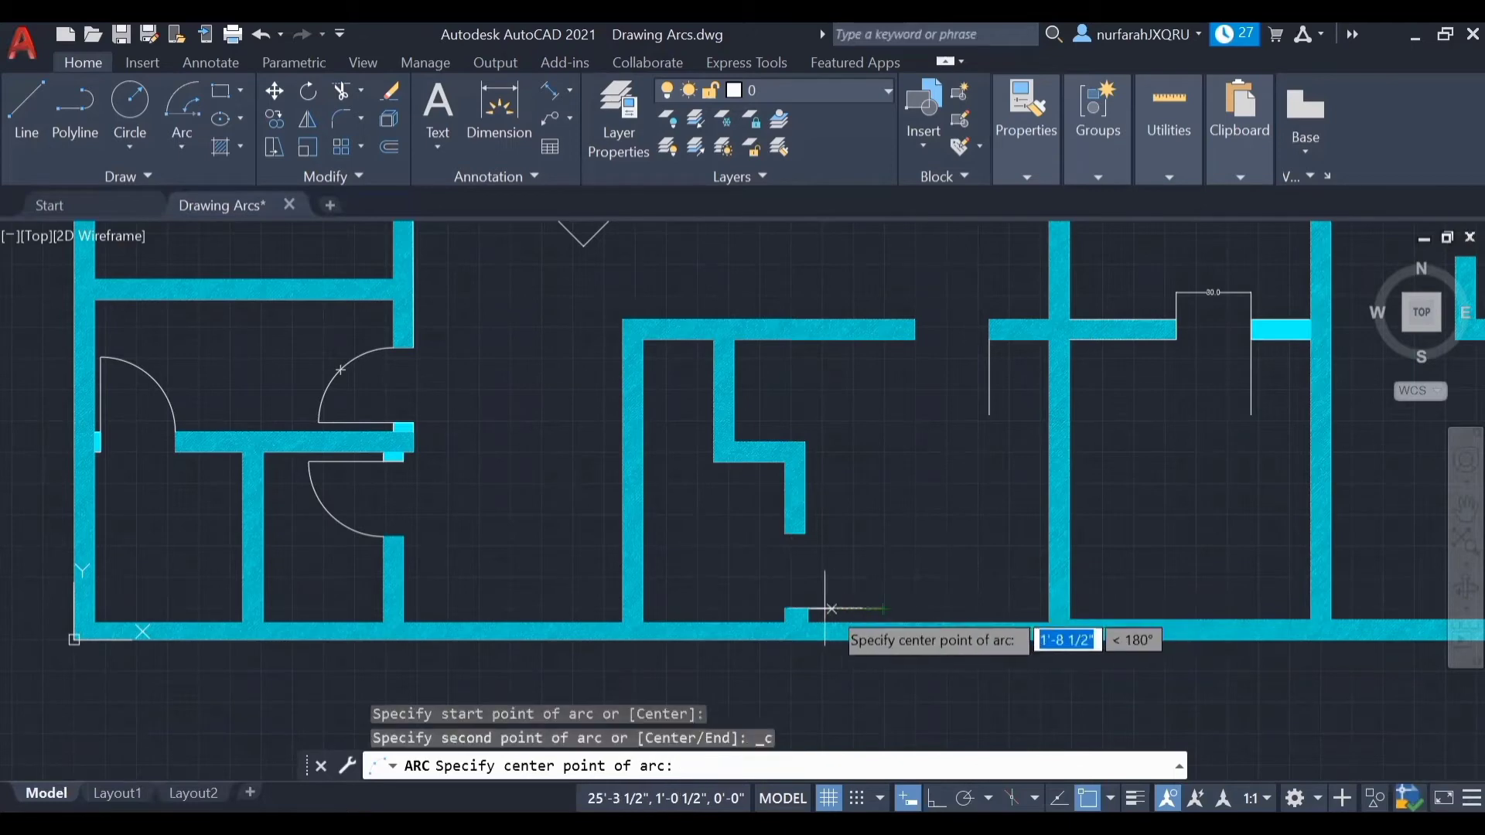
{"action": "left_click", "coordinate": [808, 608]}
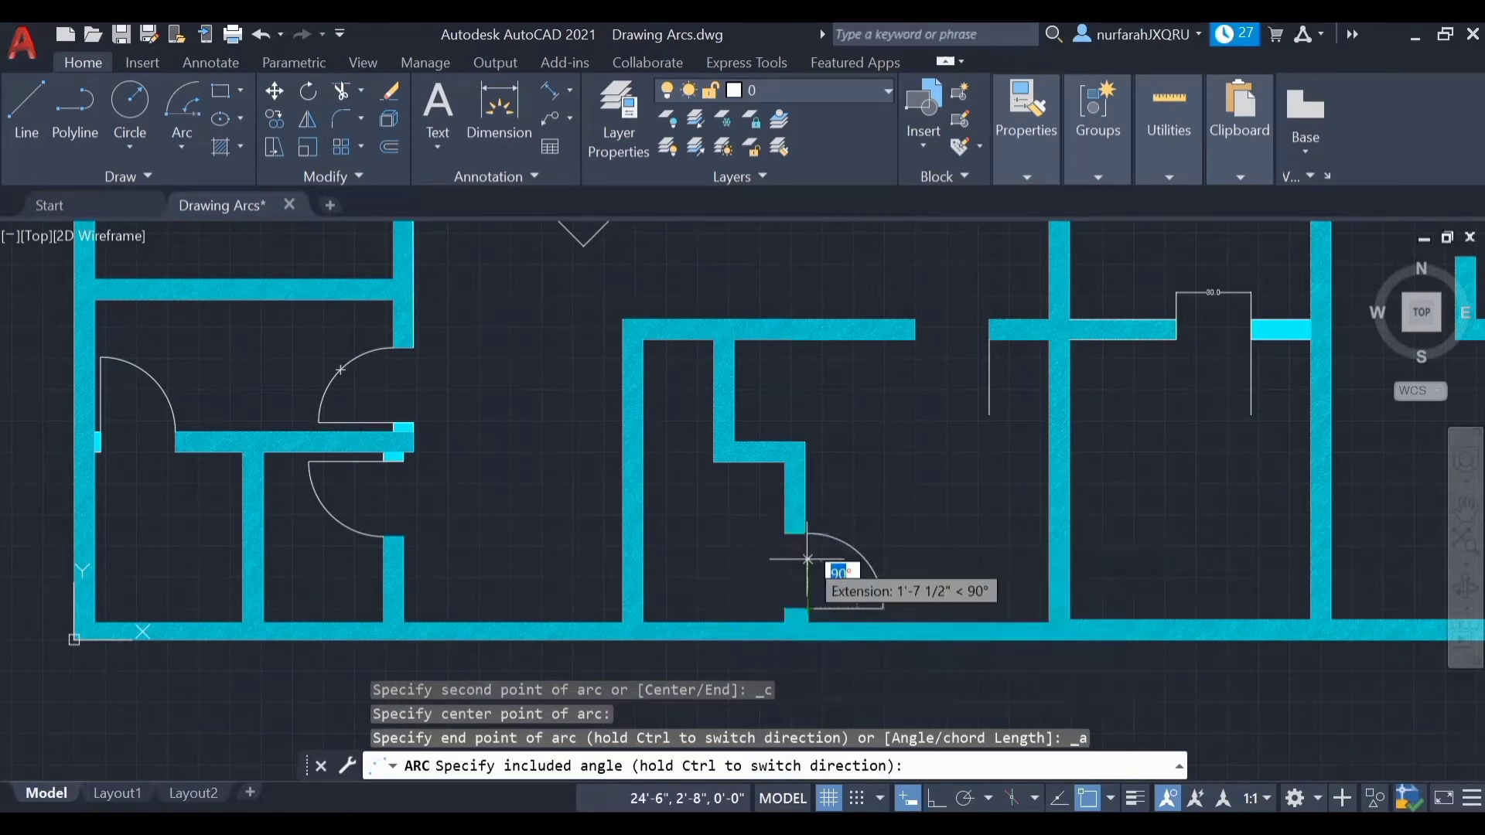
{"action": "type", "text": "90"}
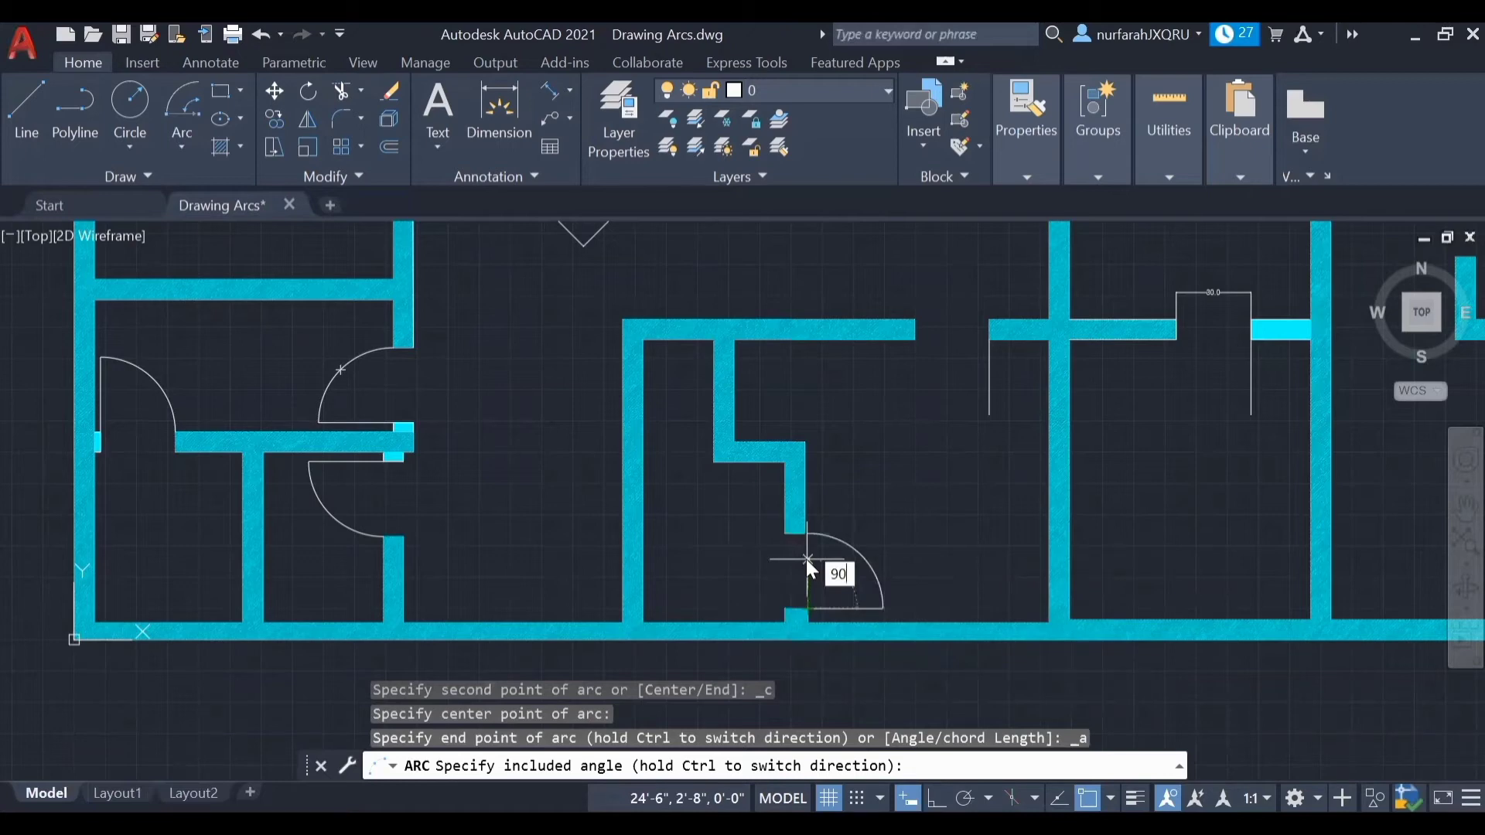
{"action": "key", "text": "Return"}
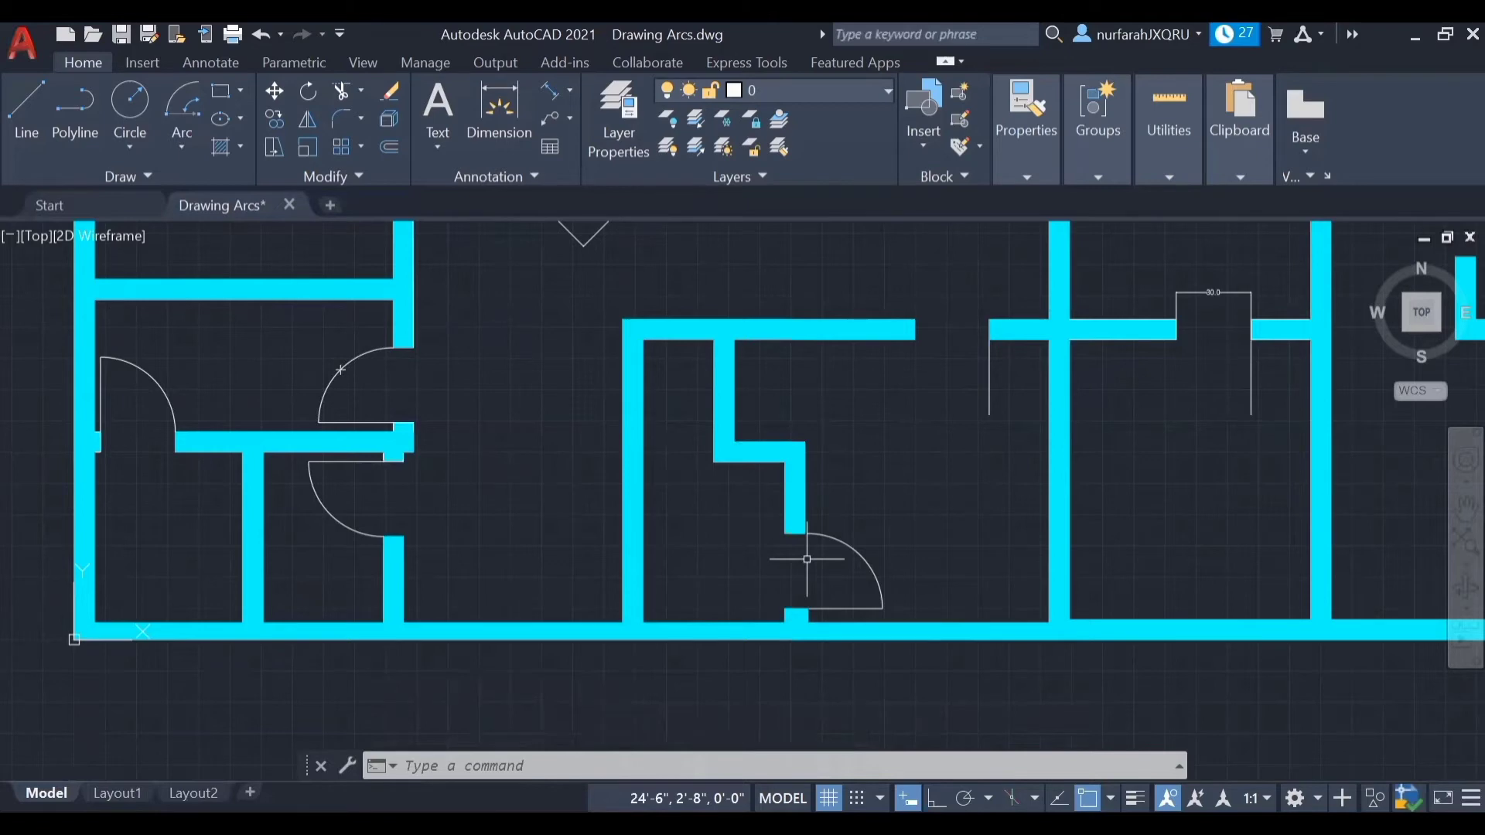
Draw a Start, Center, Length arc for the diagonally dimensioned door, from the opposite jamb, centred on the hinge, with a 42.4 chord length
{"action": "left_click", "coordinate": [196, 137]}
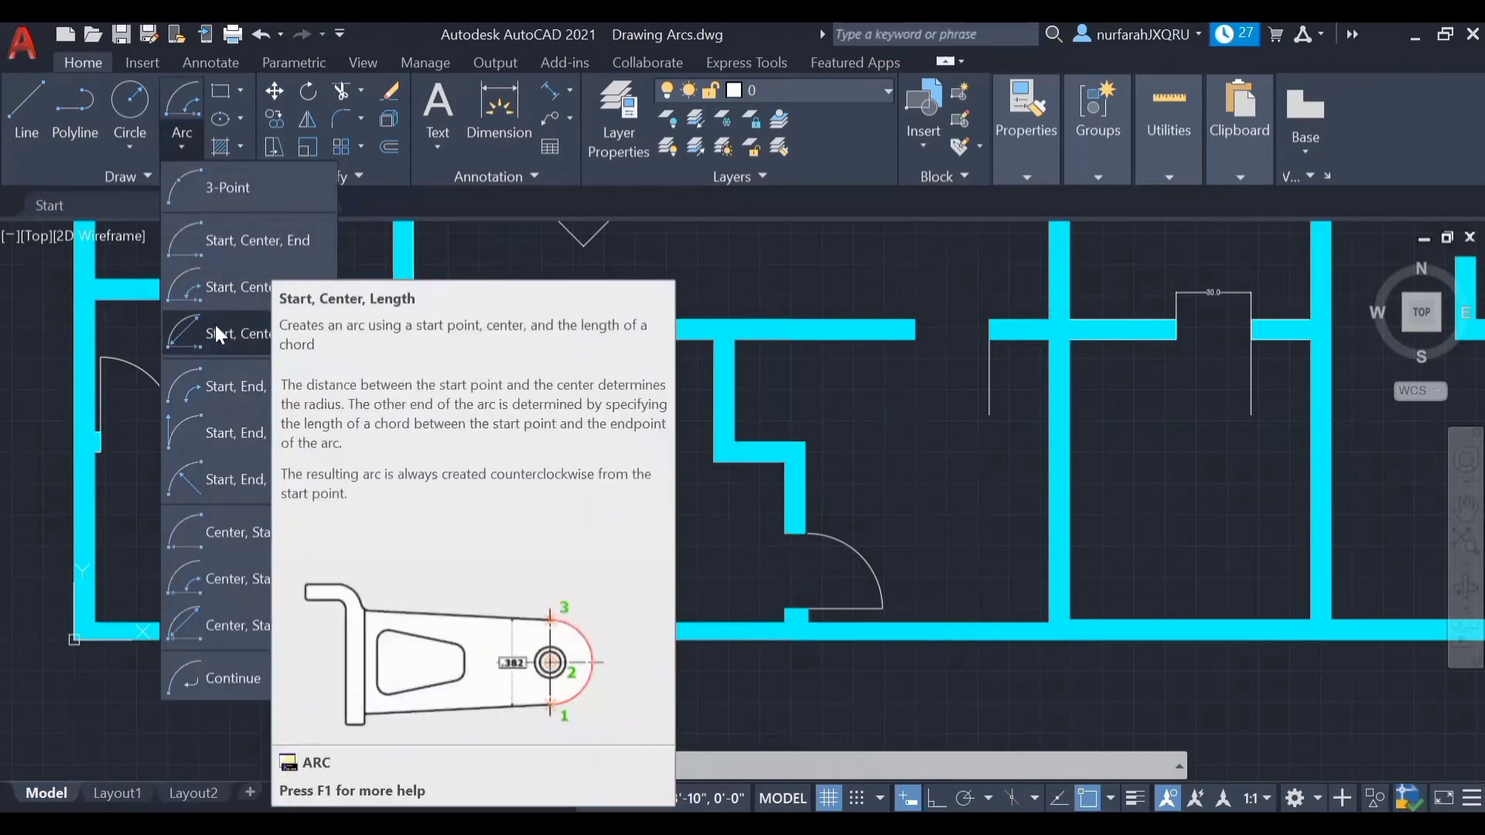
{"action": "left_click", "coordinate": [237, 325]}
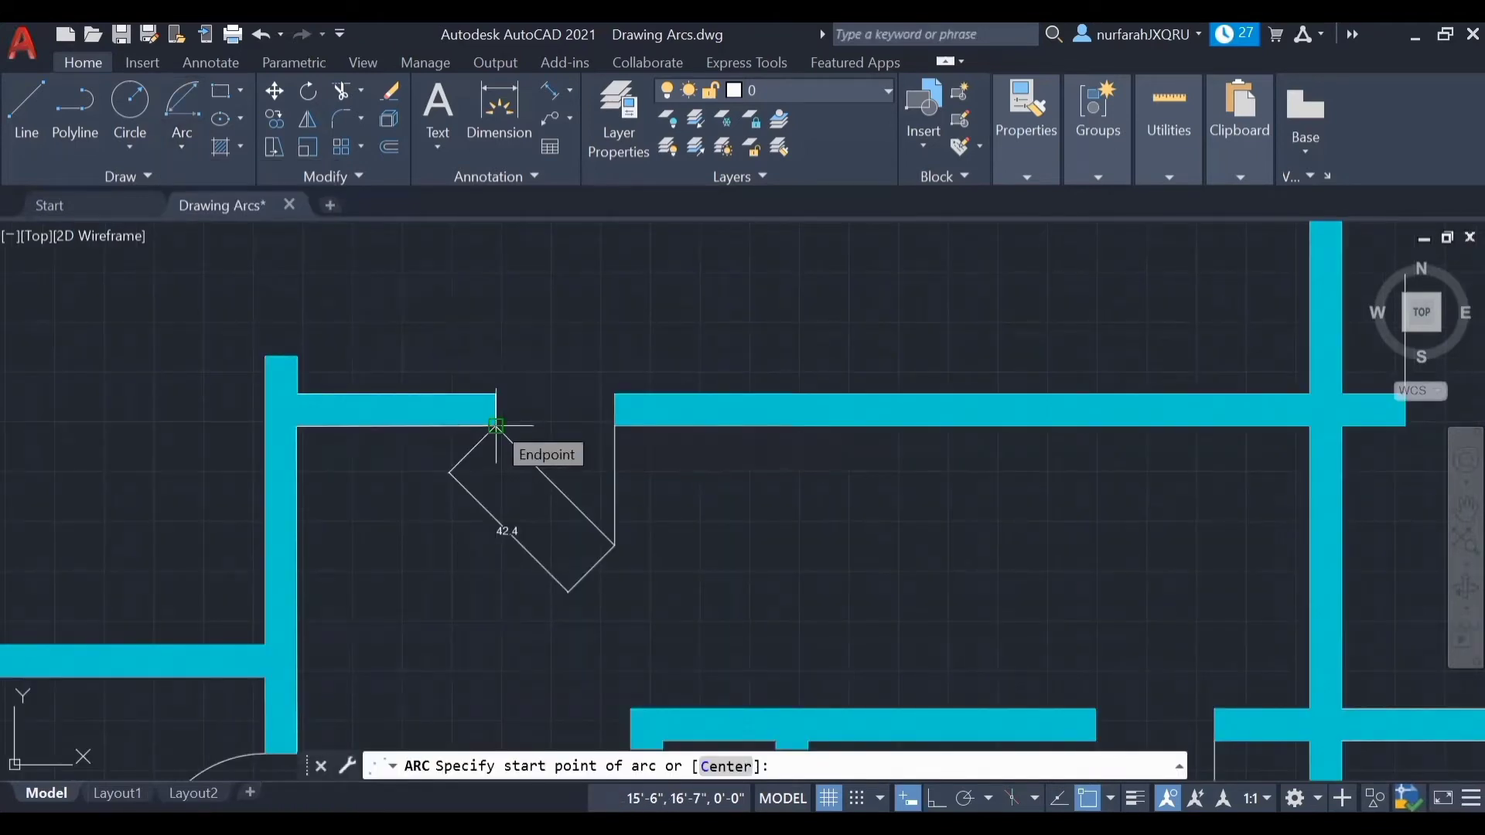
{"action": "left_click", "coordinate": [495, 425]}
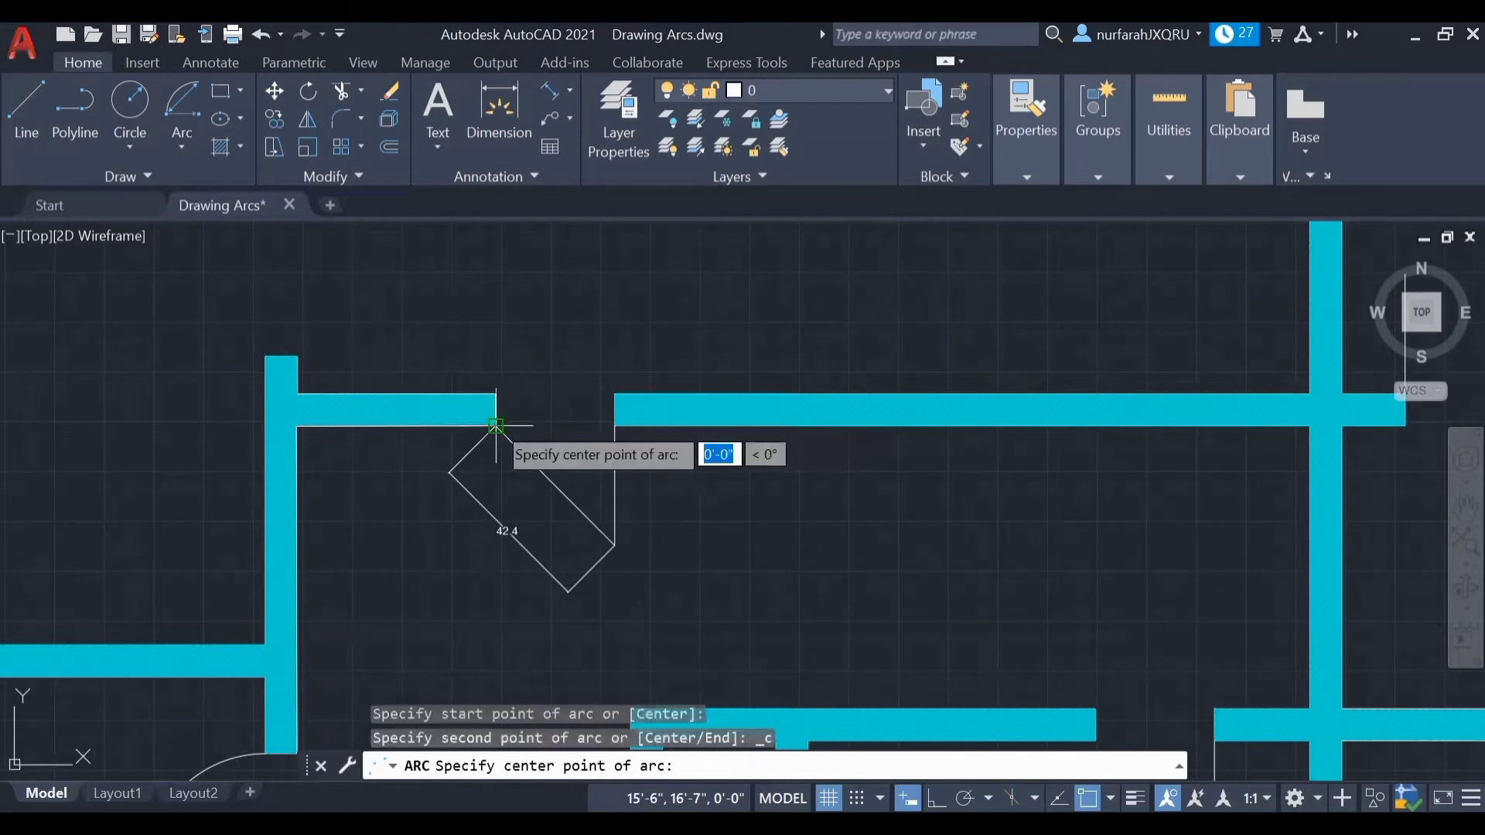
{"action": "left_click", "coordinate": [616, 425]}
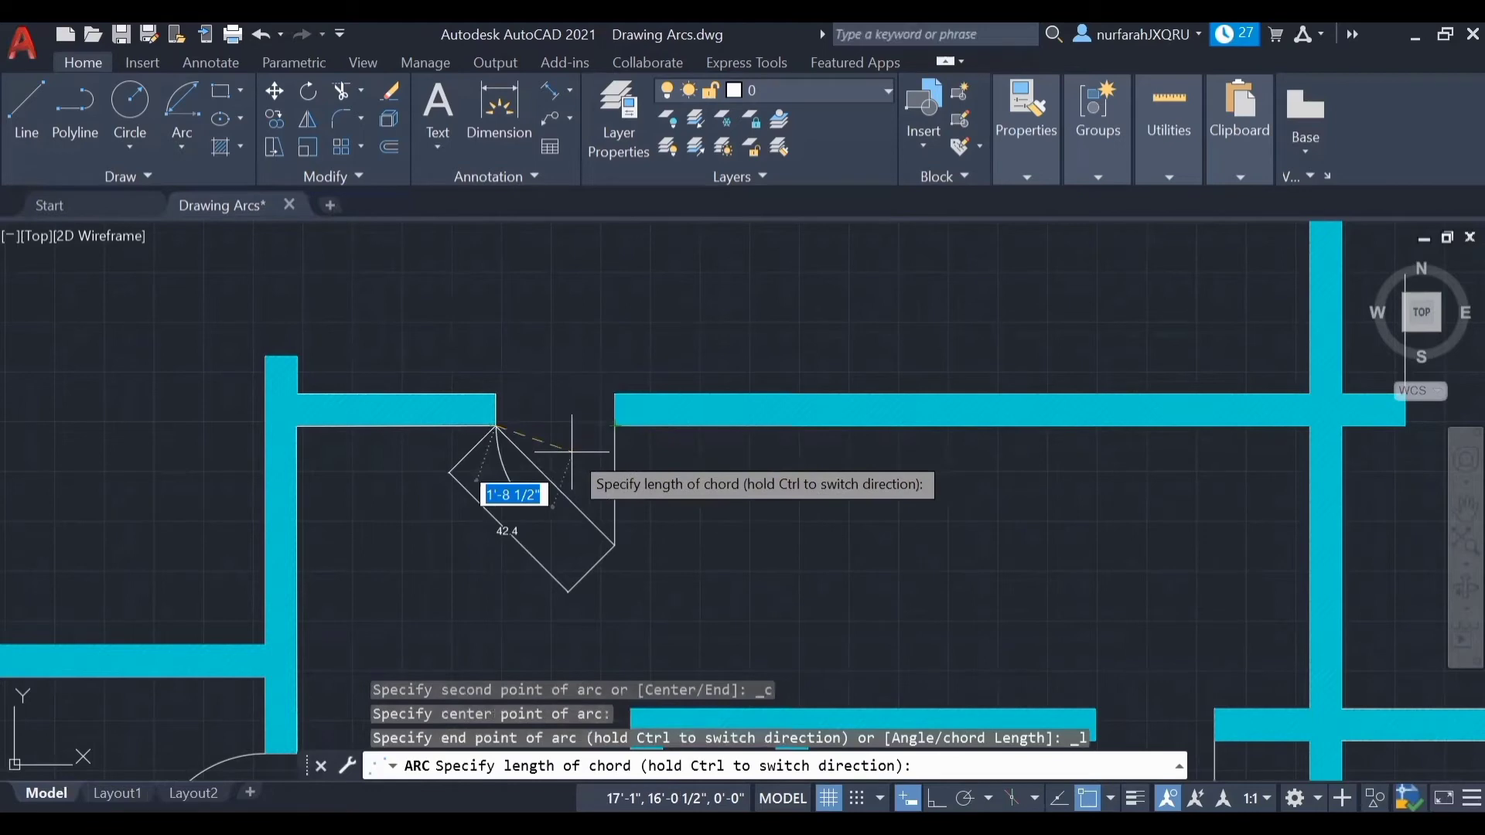
{"action": "type", "text": "42"}
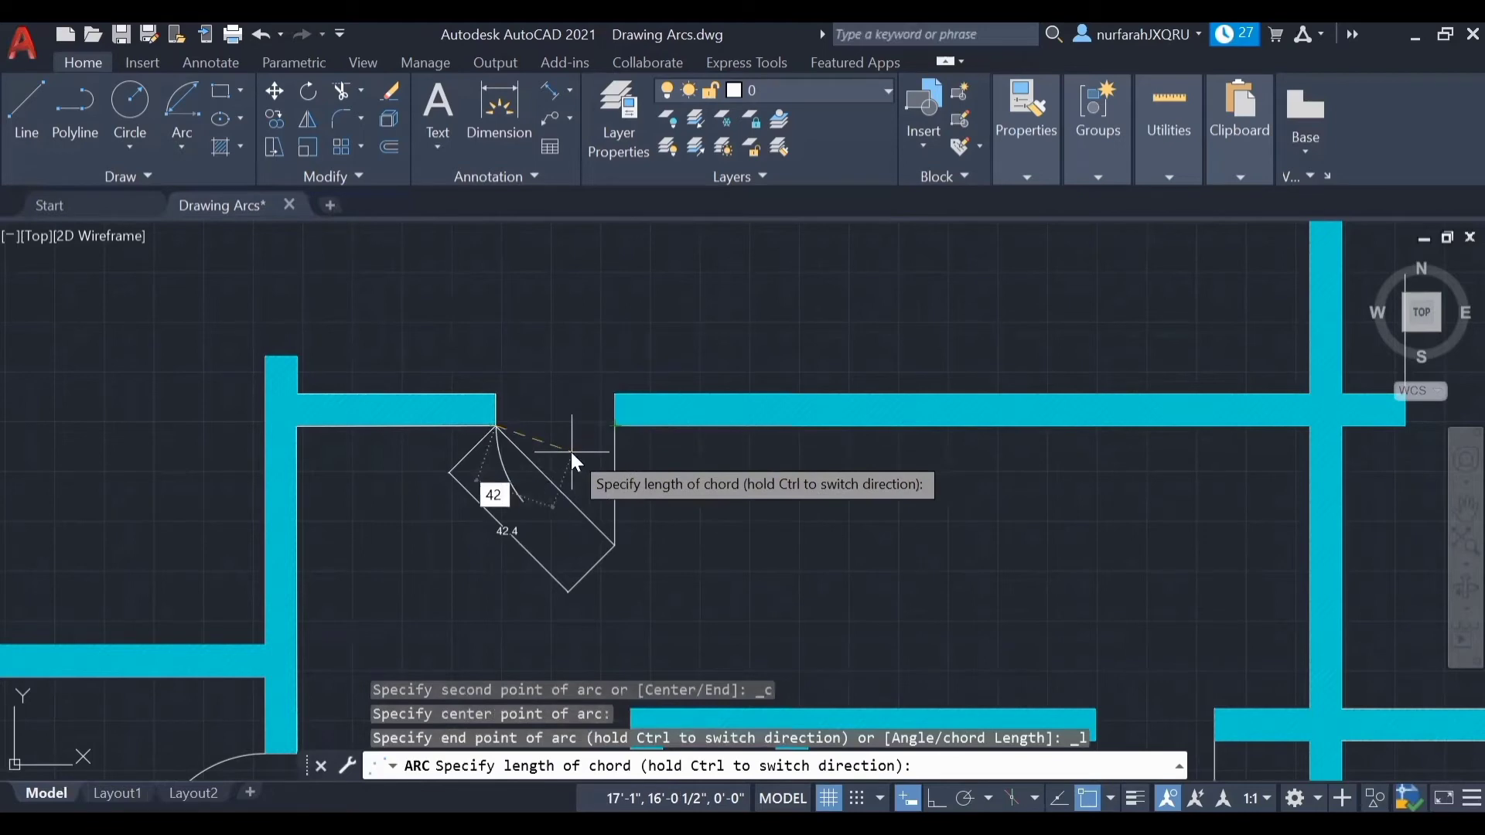
{"action": "type", "text": ".4"}
{"action": "key", "text": "Return"}
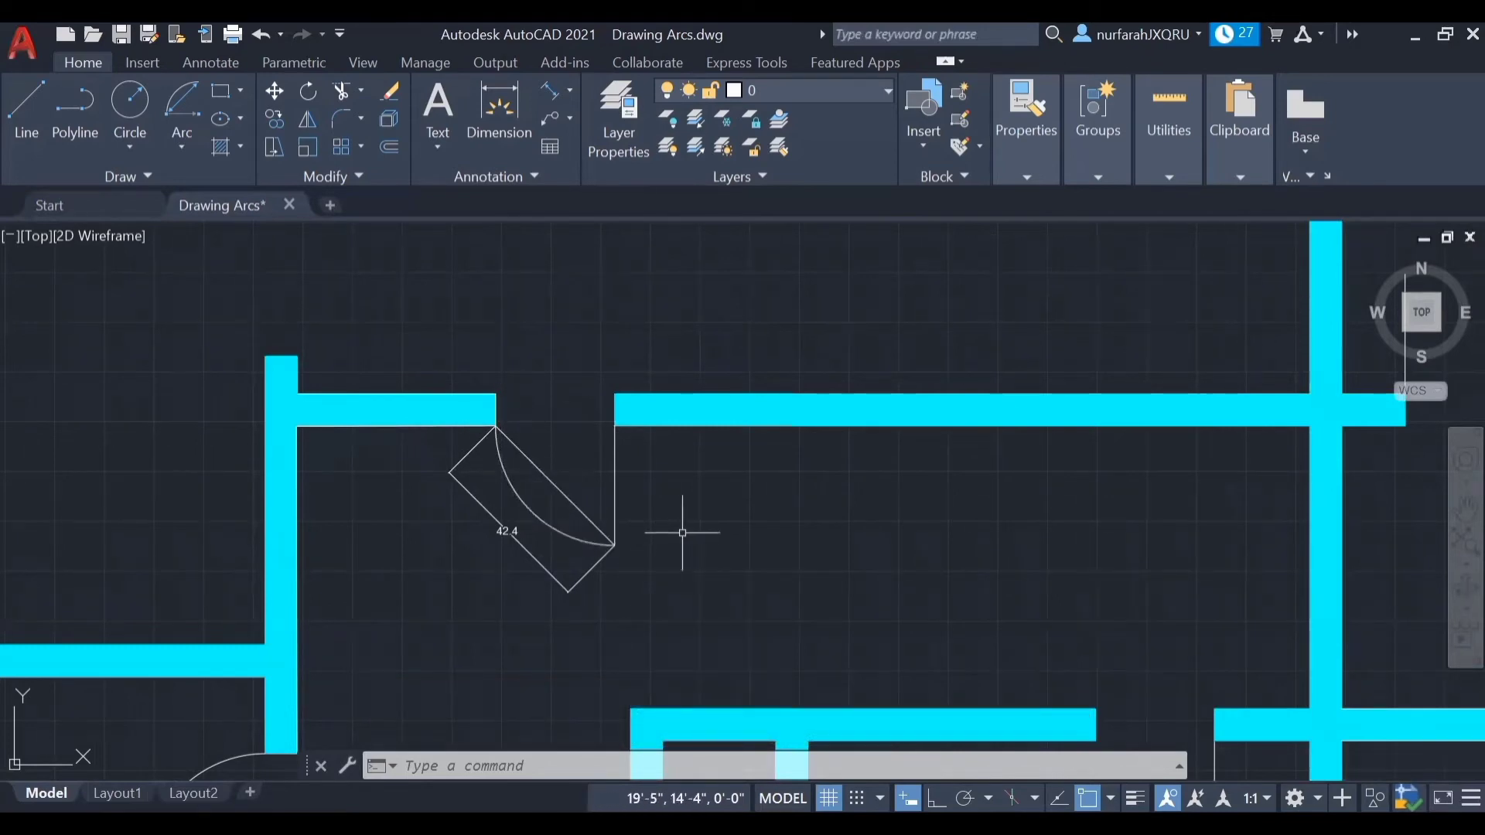
Draw a Start, End, Angle arc for the door above the stepped wall's room, from the opposite jamb to the leaf's tip, with a 90° angle
{"action": "left_click", "coordinate": [182, 145]}
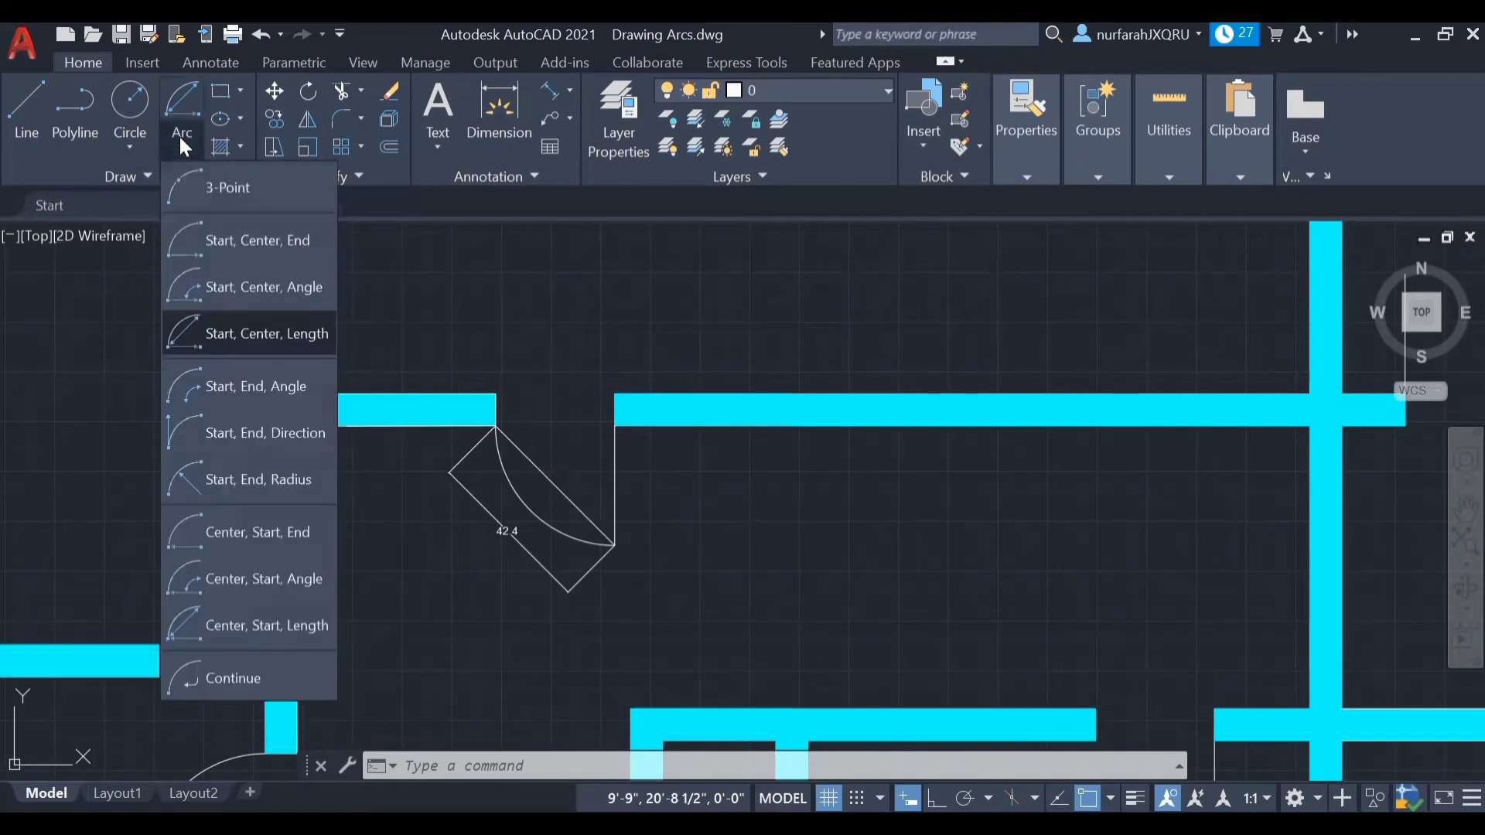
{"action": "left_click", "coordinate": [232, 390]}
{"action": "middle_click_drag", "start_coordinate": [785, 487], "coordinate": [665, 523]}
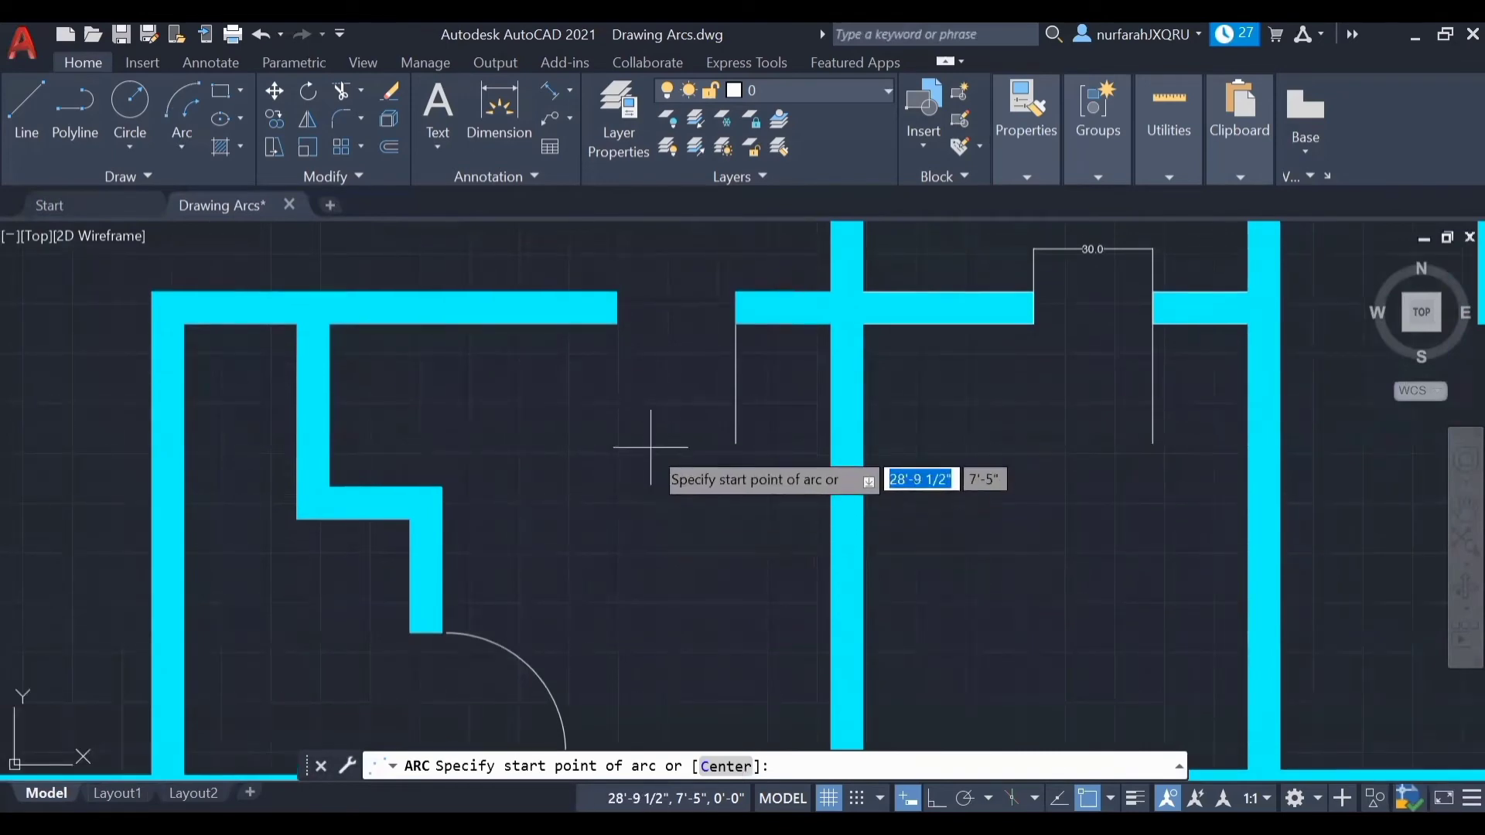
{"action": "left_click", "coordinate": [617, 323]}
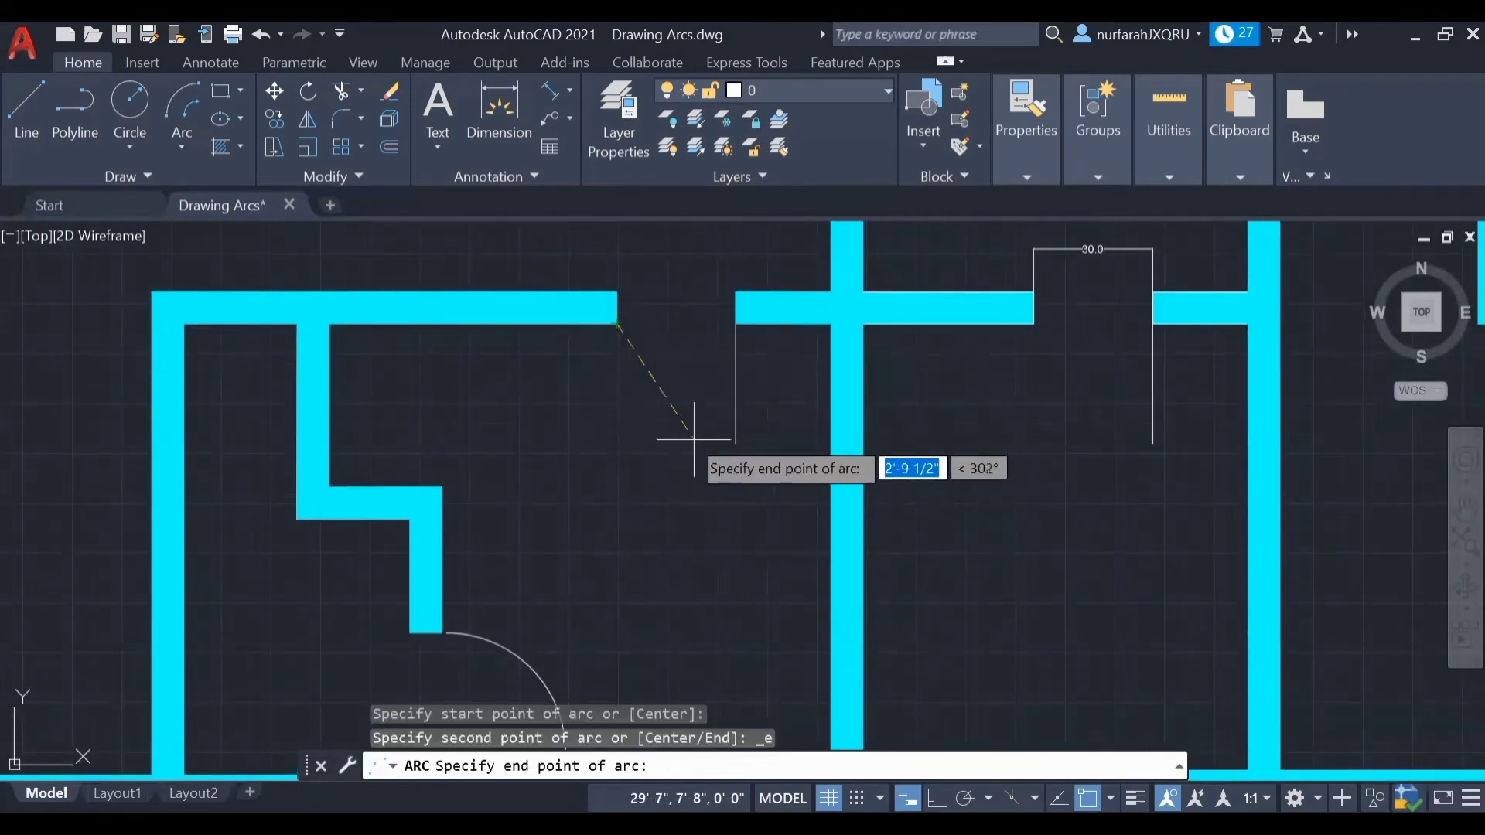
{"action": "left_click", "coordinate": [736, 442]}
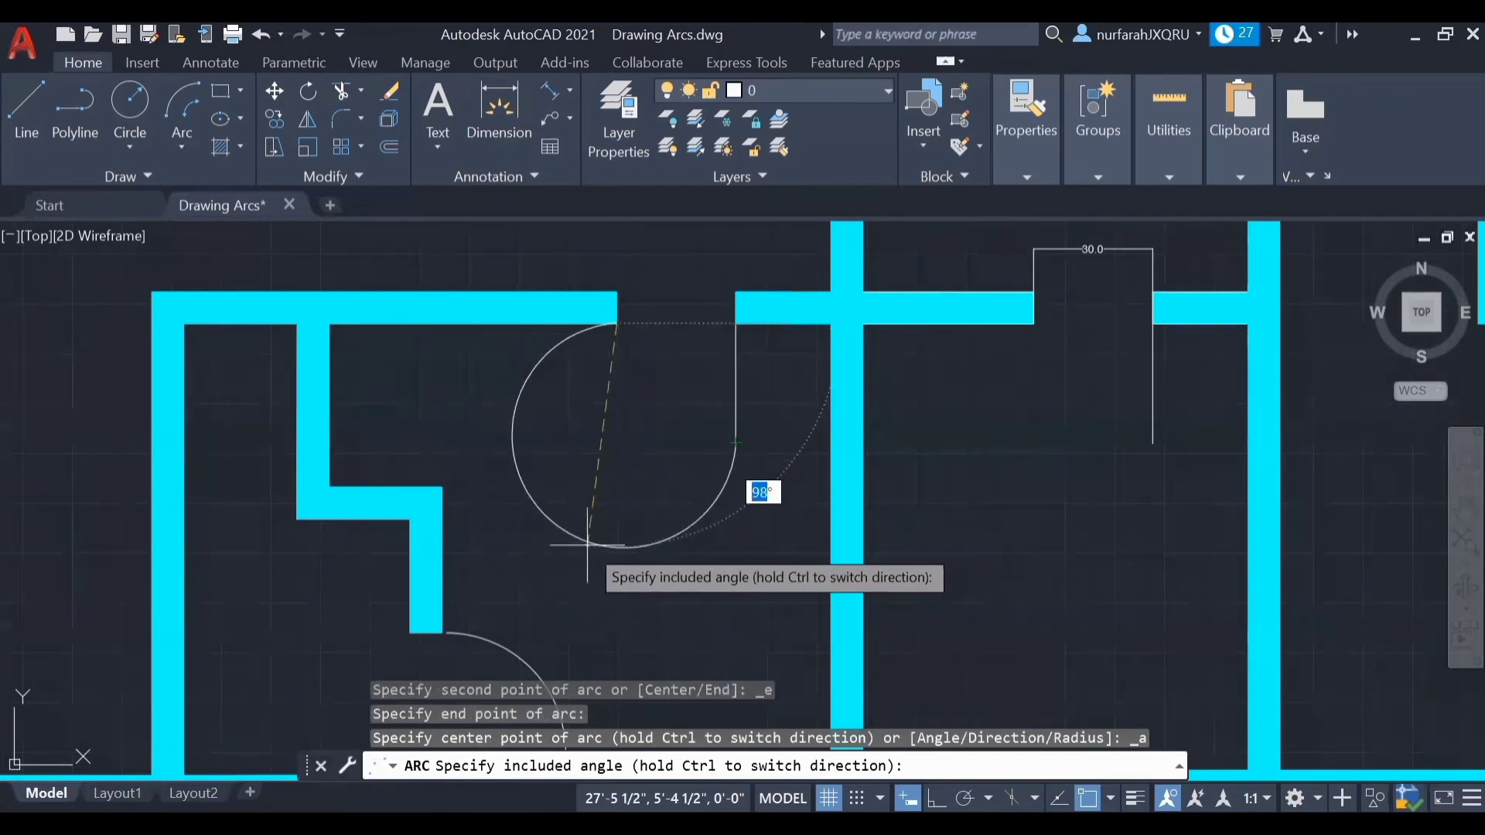
{"action": "type", "text": "90"}
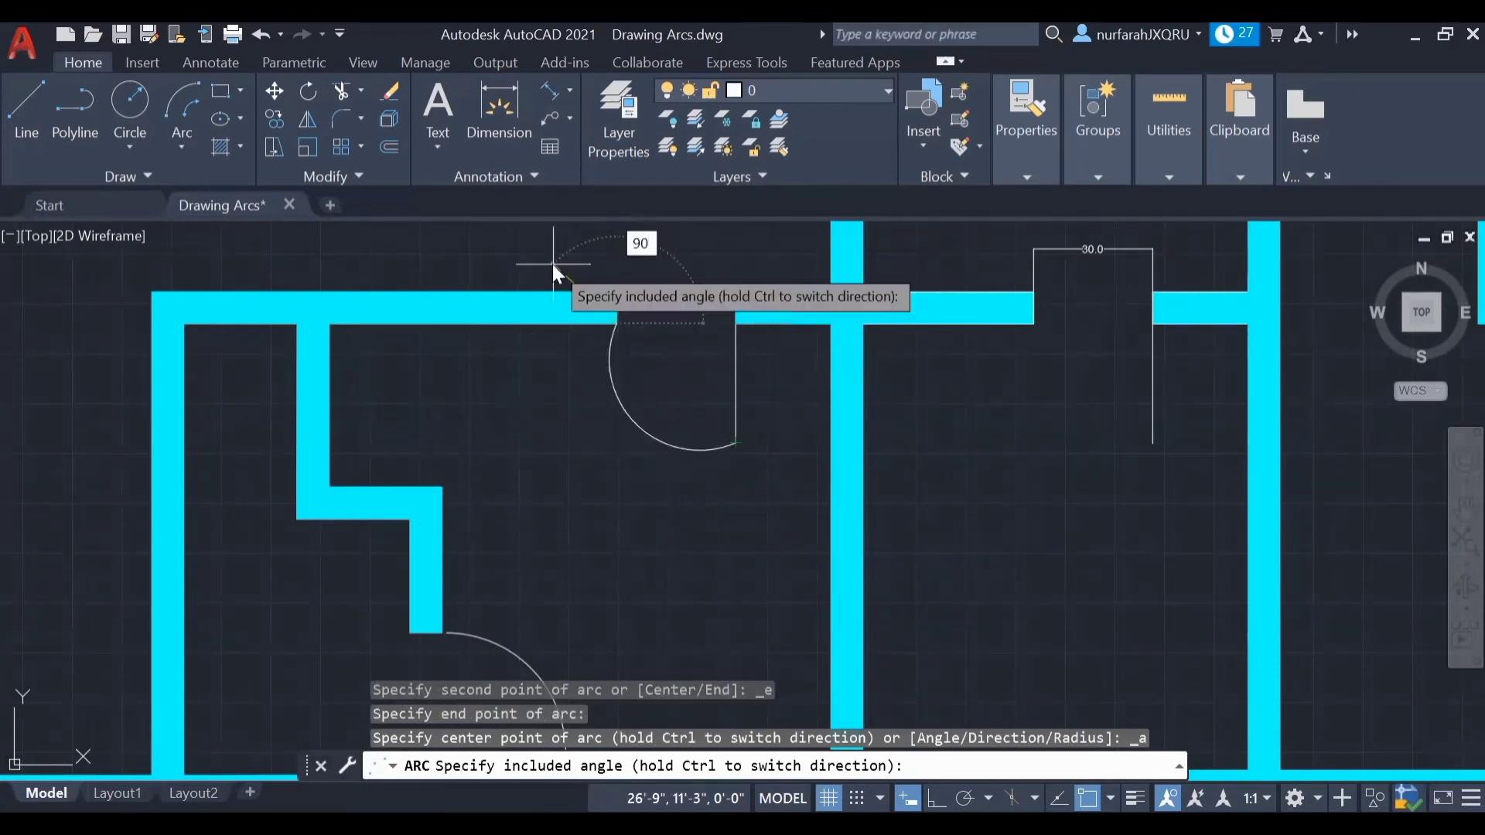
{"action": "key", "text": "Return"}
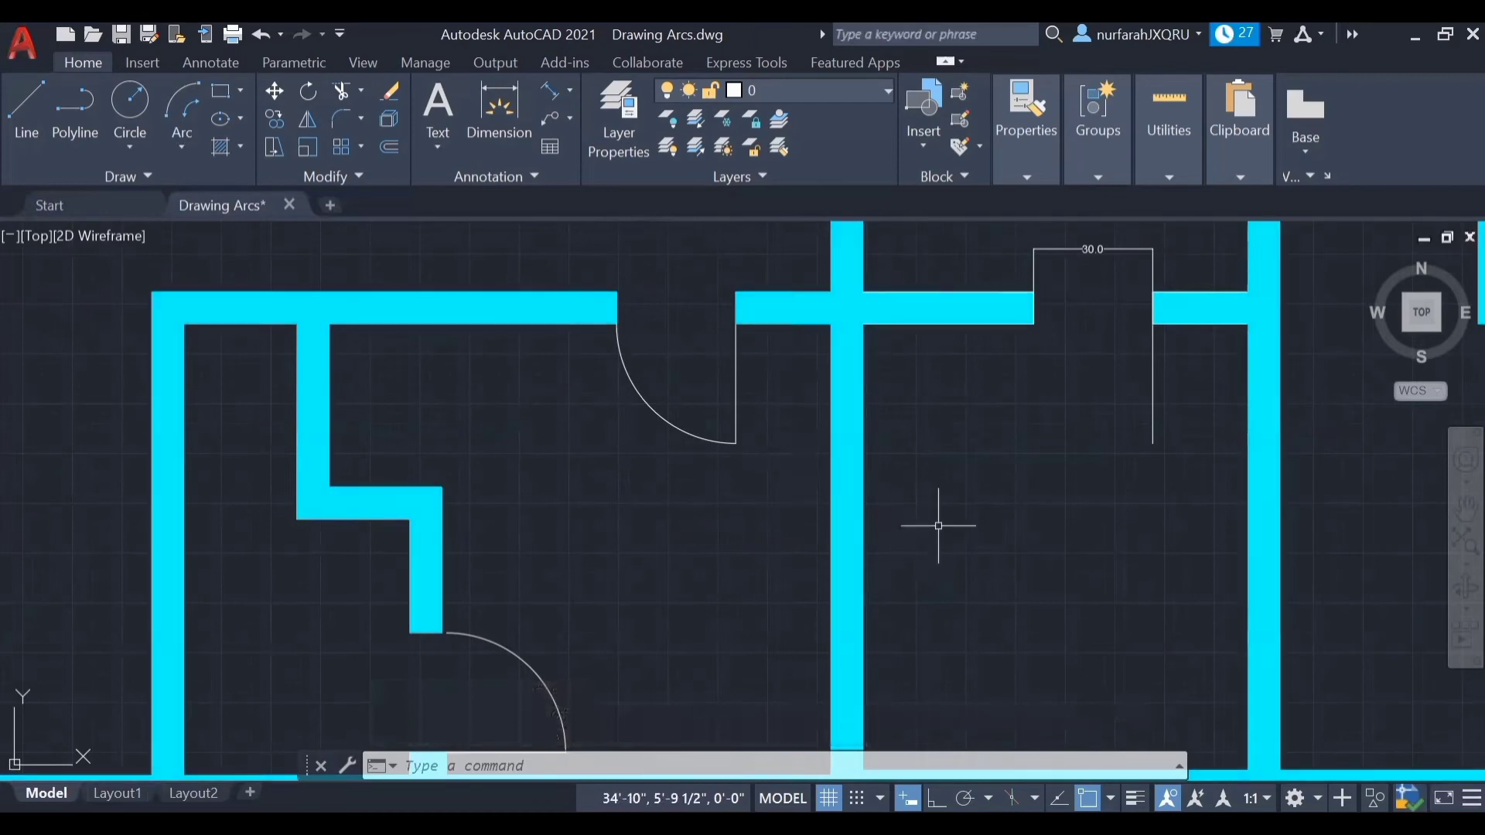
Draw a Start, End, Direction arc for the upward-opening door, from the opposite jamb to the leaf's tip, tangent straight up with Ortho on
{"action": "mouse_move", "coordinate": [938, 526]}
{"action": "middle_mouse_down"}
{"action": "mouse_move", "coordinate": [879, 495]}
{"action": "mouse_move", "coordinate": [805, 571]}
{"action": "middle_mouse_up"}
{"action": "left_click", "coordinate": [170, 139]}
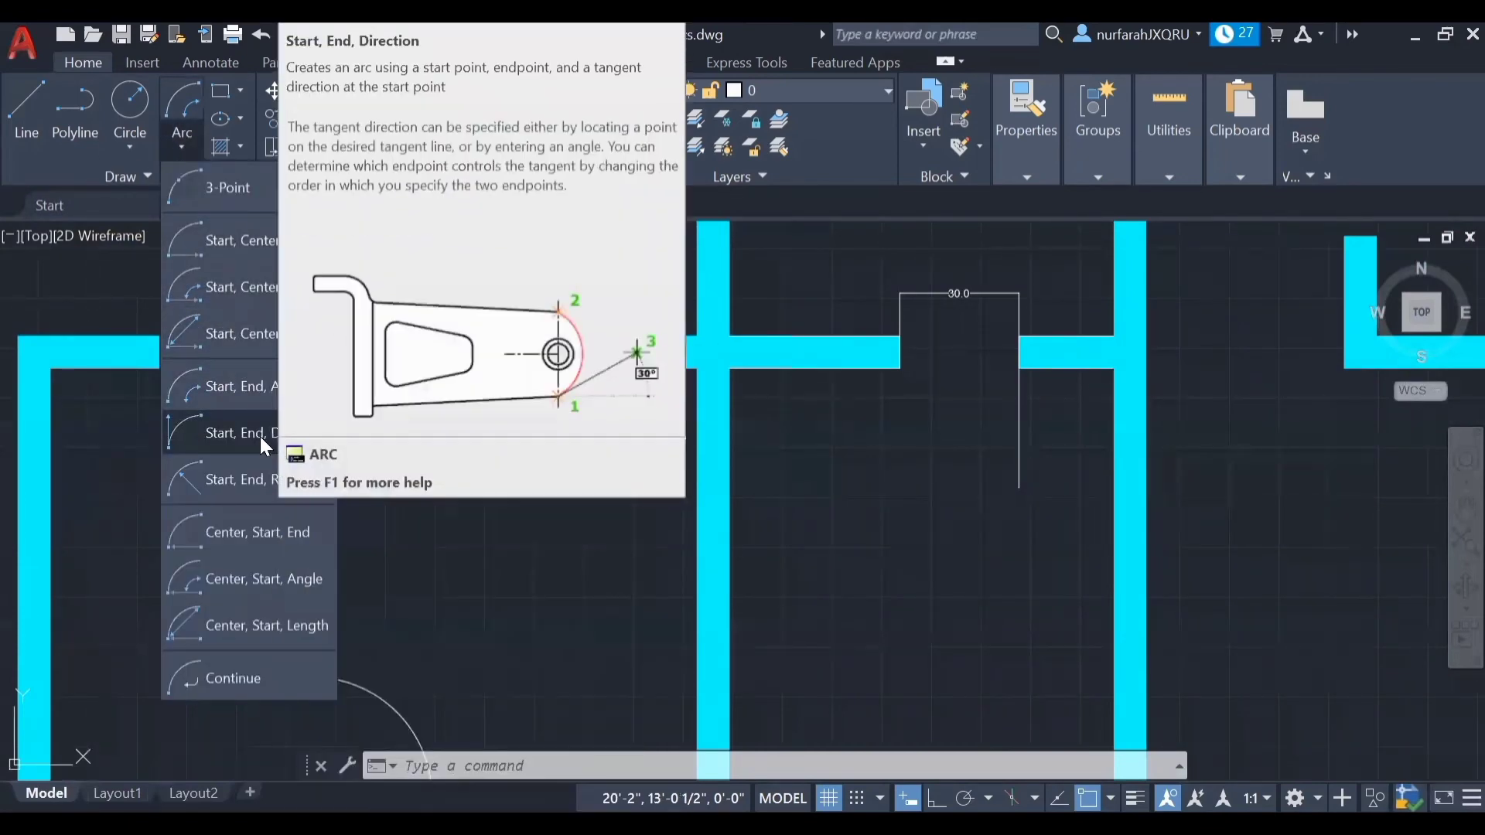
{"action": "left_click", "coordinate": [260, 436]}
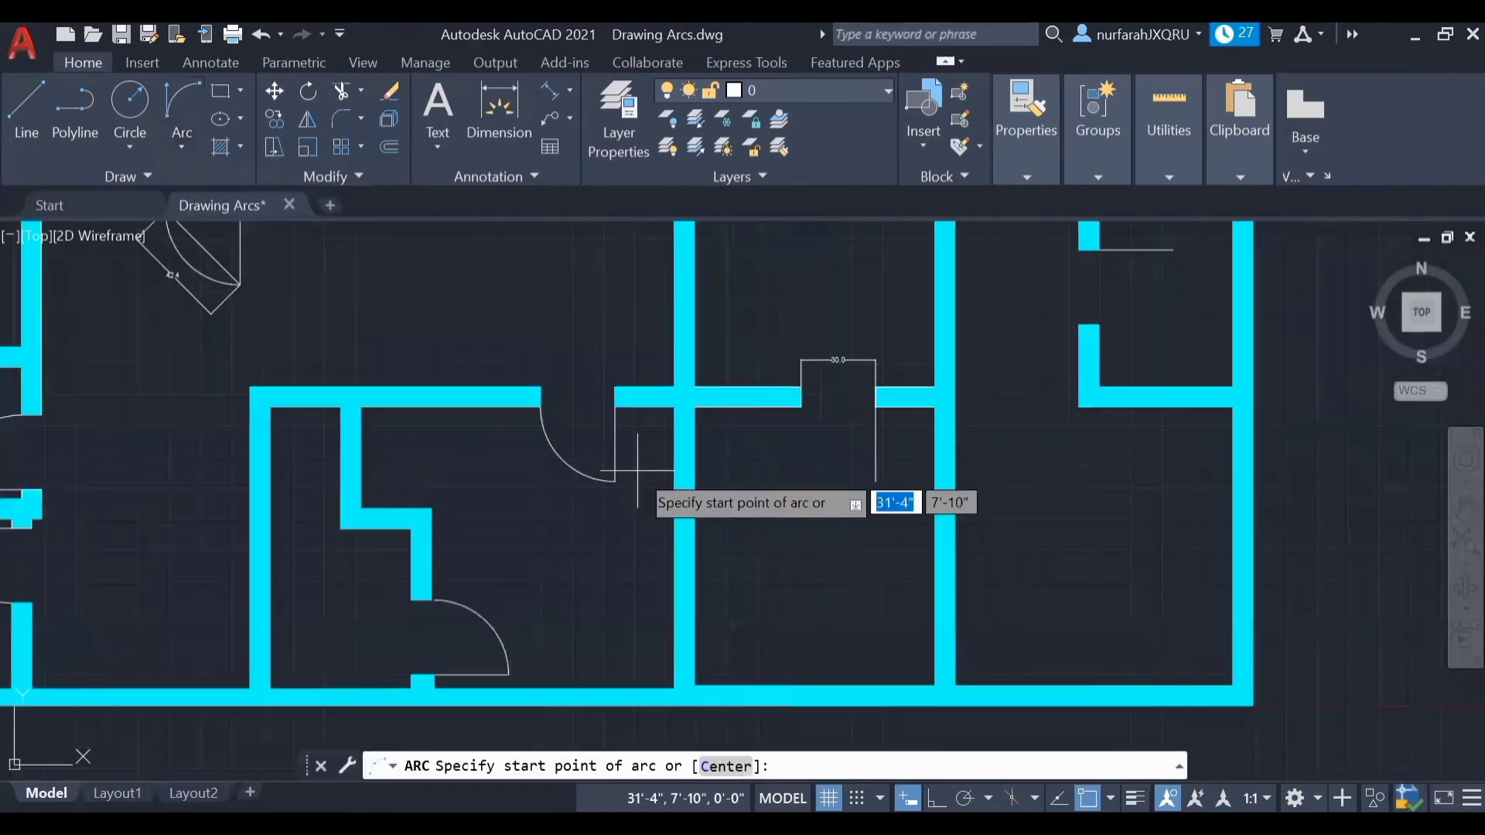
{"action": "scroll", "coordinate": [631, 464], "scroll_direction": "down", "scroll_amount": 3}
{"action": "mouse_move", "coordinate": [649, 464]}
{"action": "middle_mouse_down"}
{"action": "mouse_move", "coordinate": [601, 704]}
{"action": "mouse_move", "coordinate": [580, 712]}
{"action": "middle_mouse_up"}
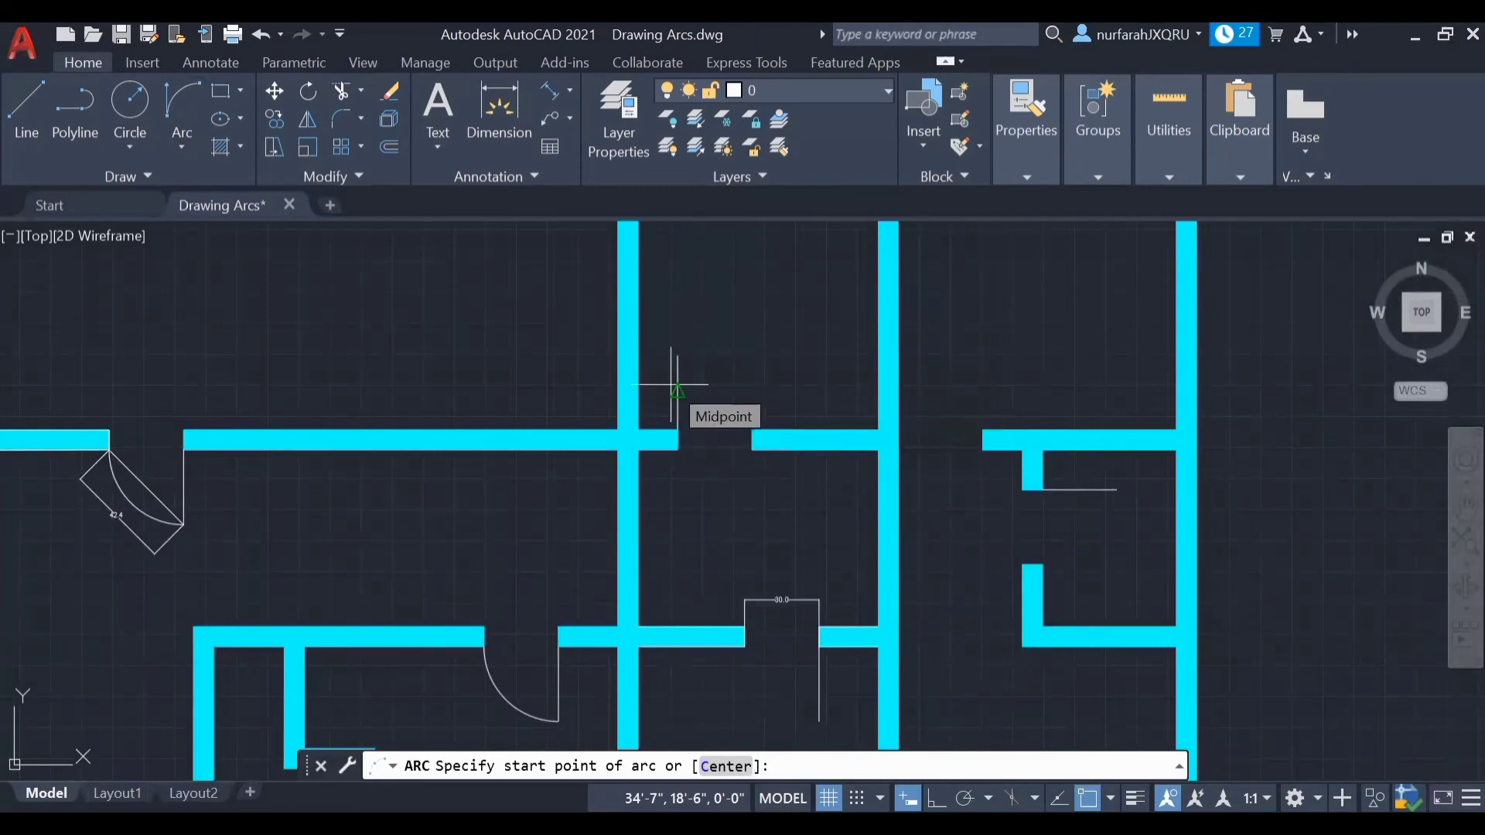
{"action": "left_click", "coordinate": [752, 430]}
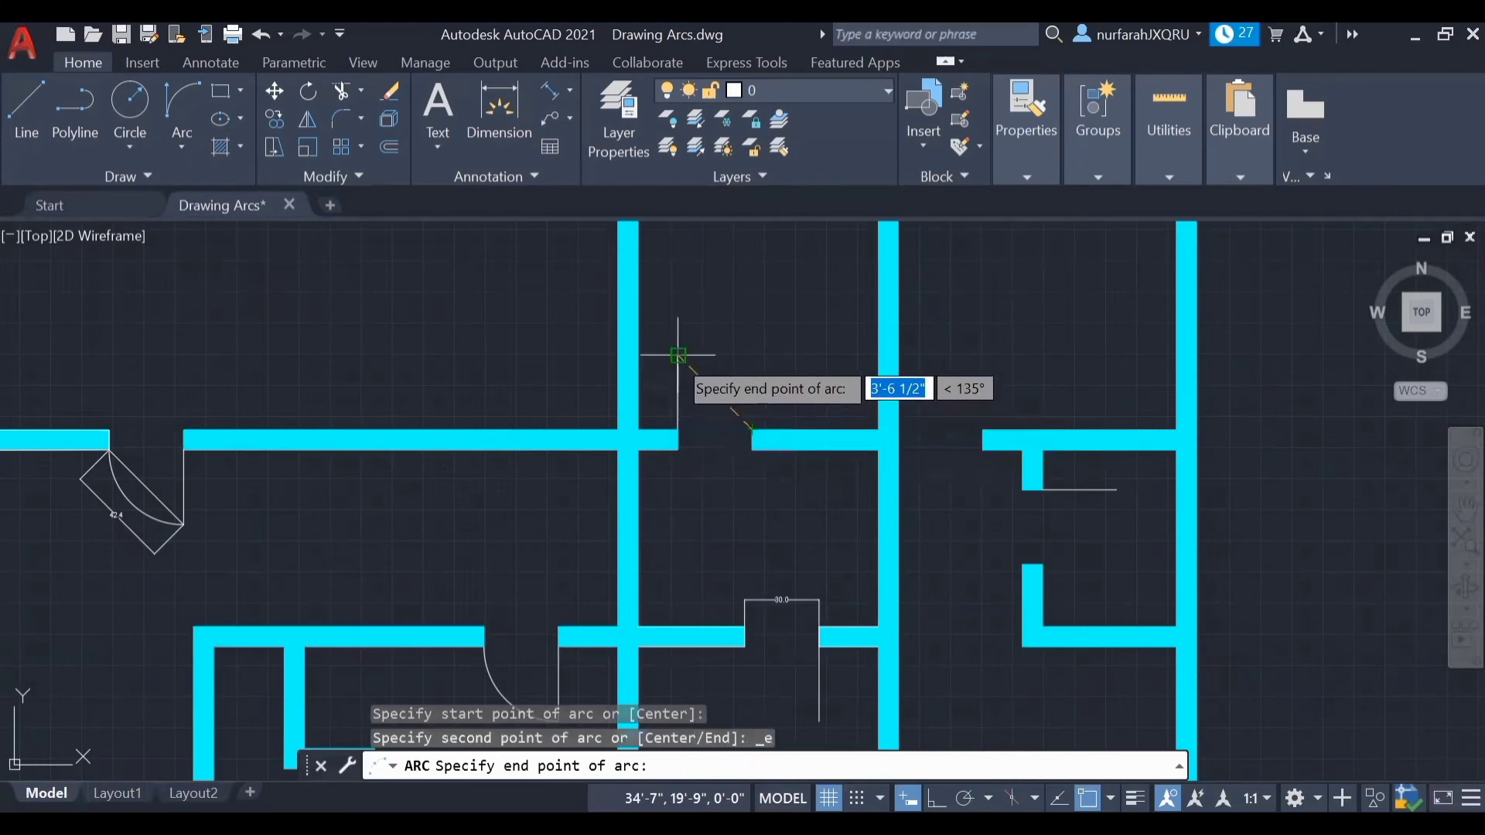
{"action": "left_click", "coordinate": [678, 355]}
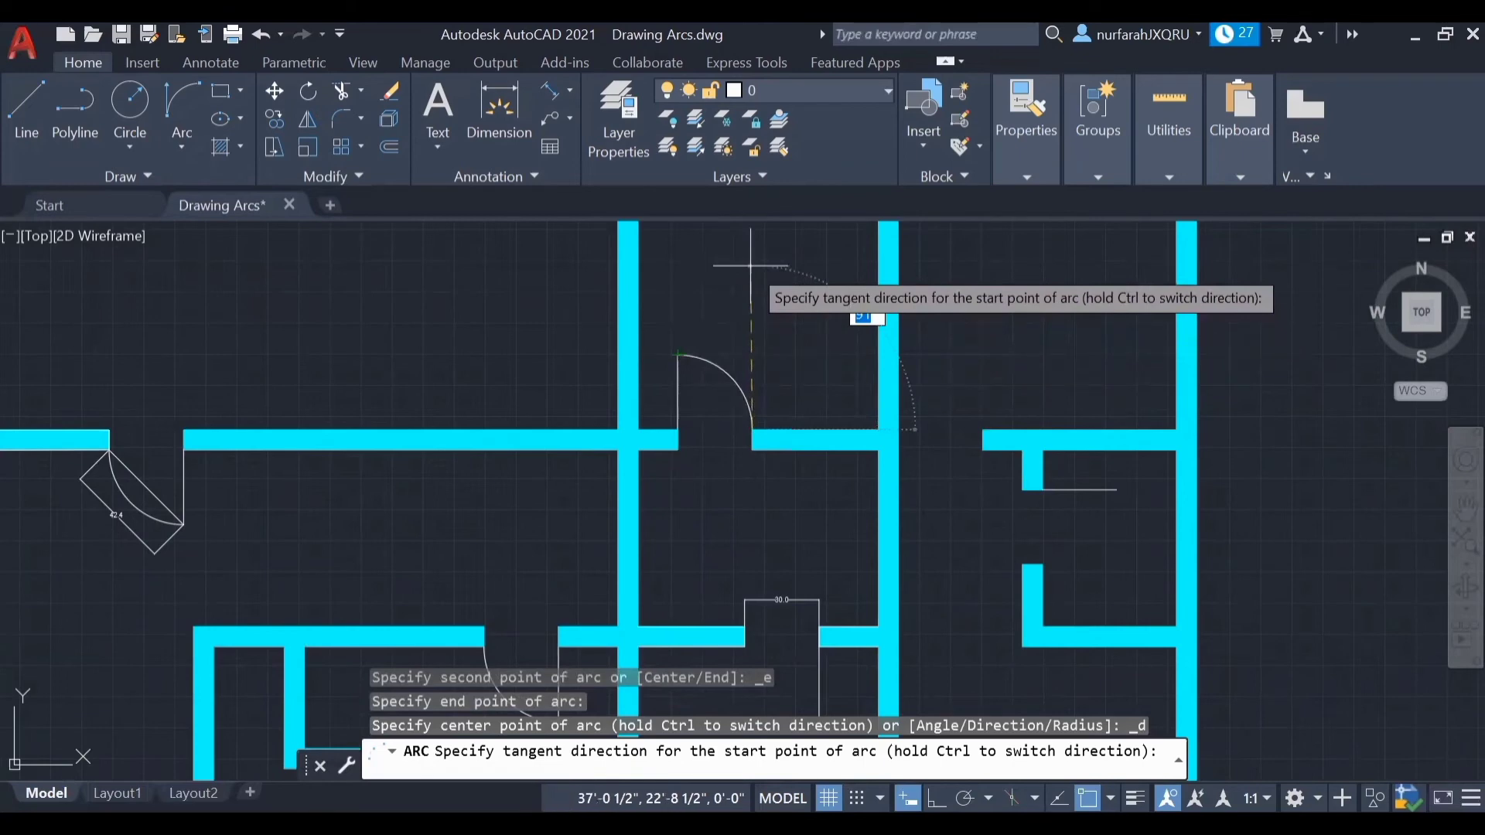
{"action": "key", "text": "F8"}
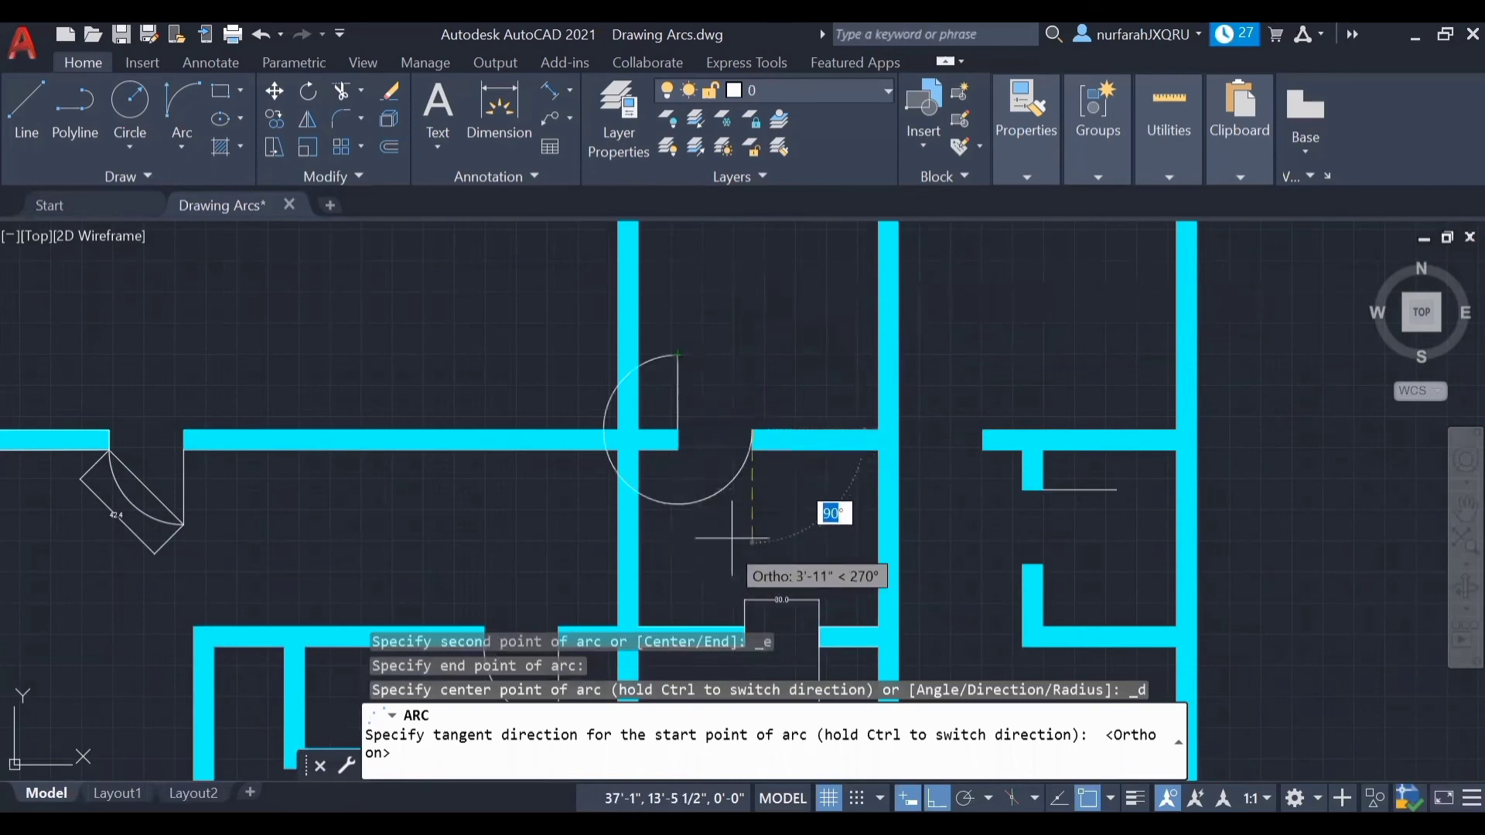
{"action": "left_click", "coordinate": [750, 308]}
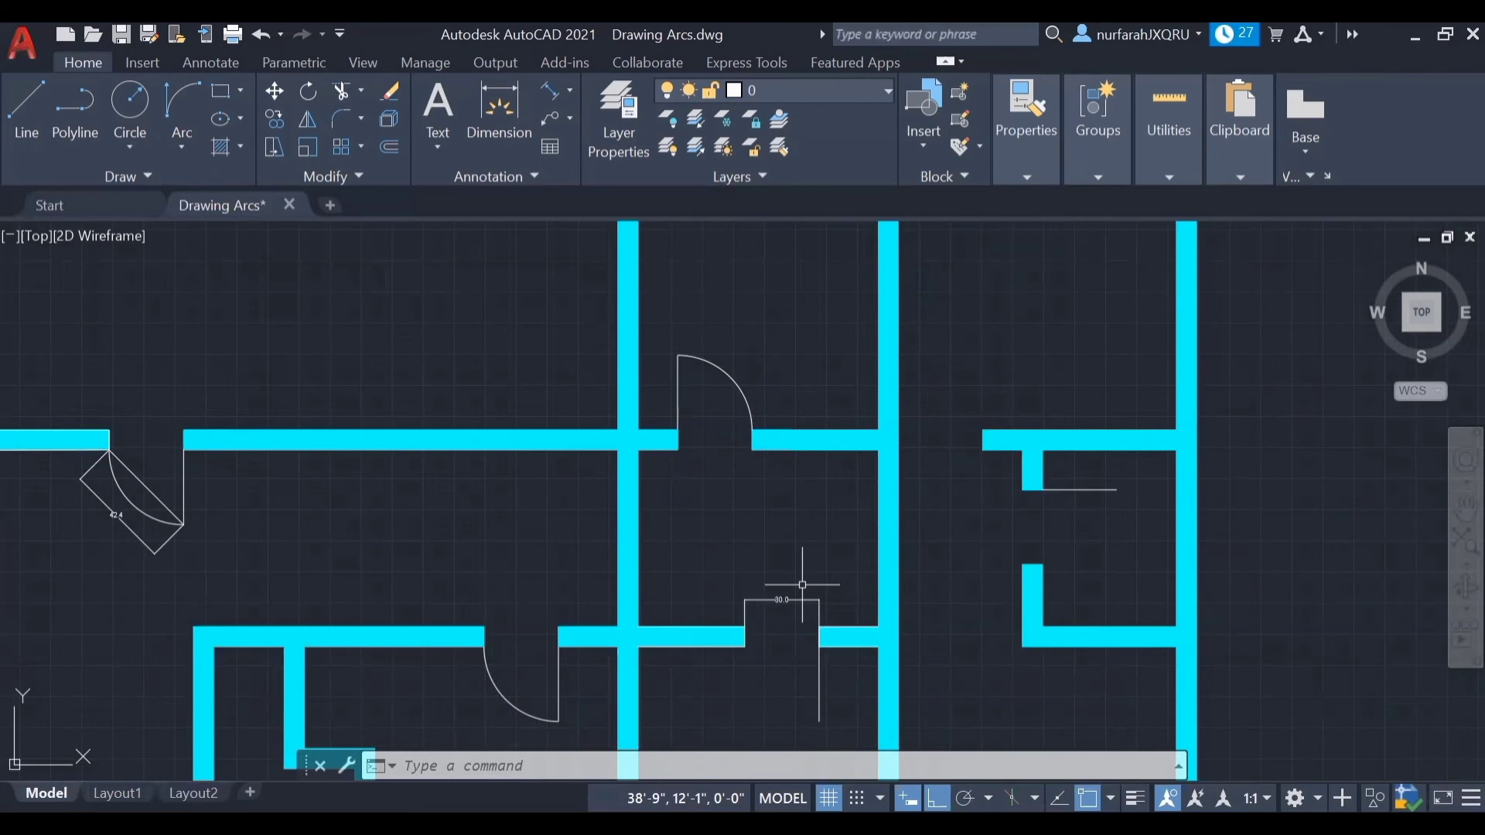
Draw a Start, End, Radius arc for the door with the horizontal width dimension, from the opposite jamb to the leaf's tip, with radius 30
{"action": "left_click", "coordinate": [180, 133]}
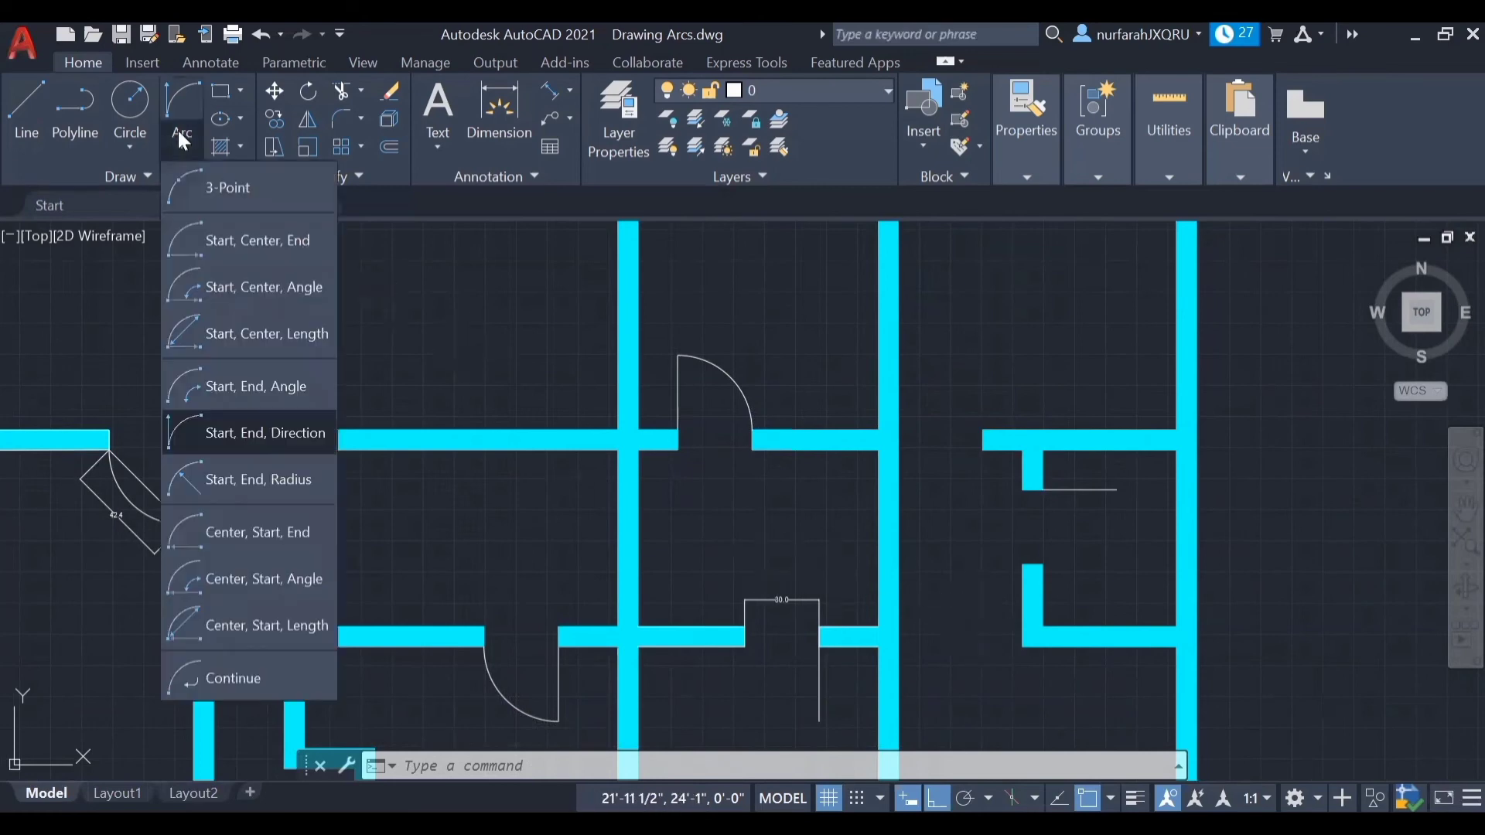
{"action": "left_click", "coordinate": [256, 480]}
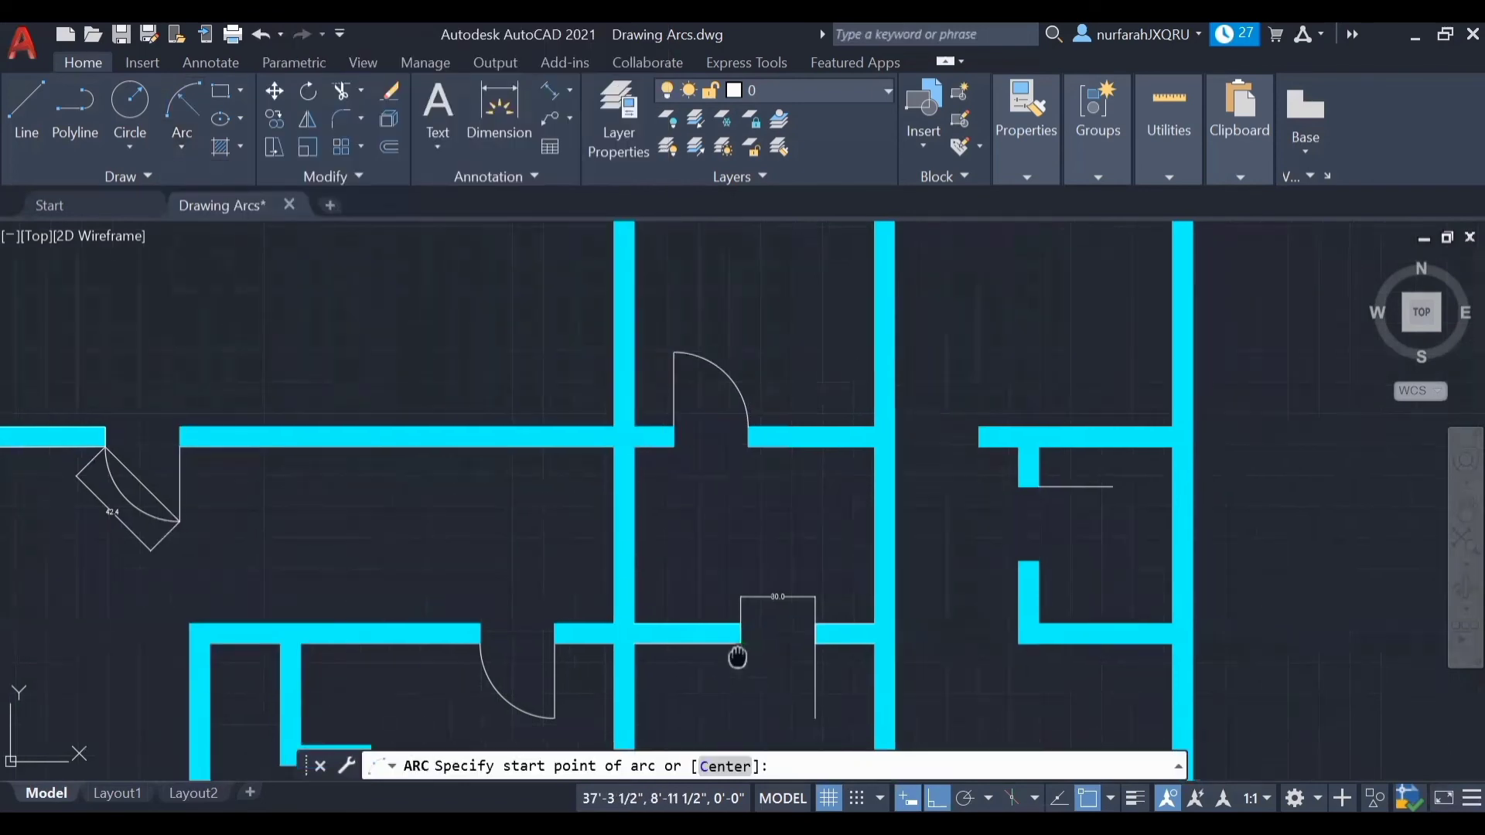
{"action": "middle_click_drag", "start_coordinate": [737, 657], "coordinate": [605, 482]}
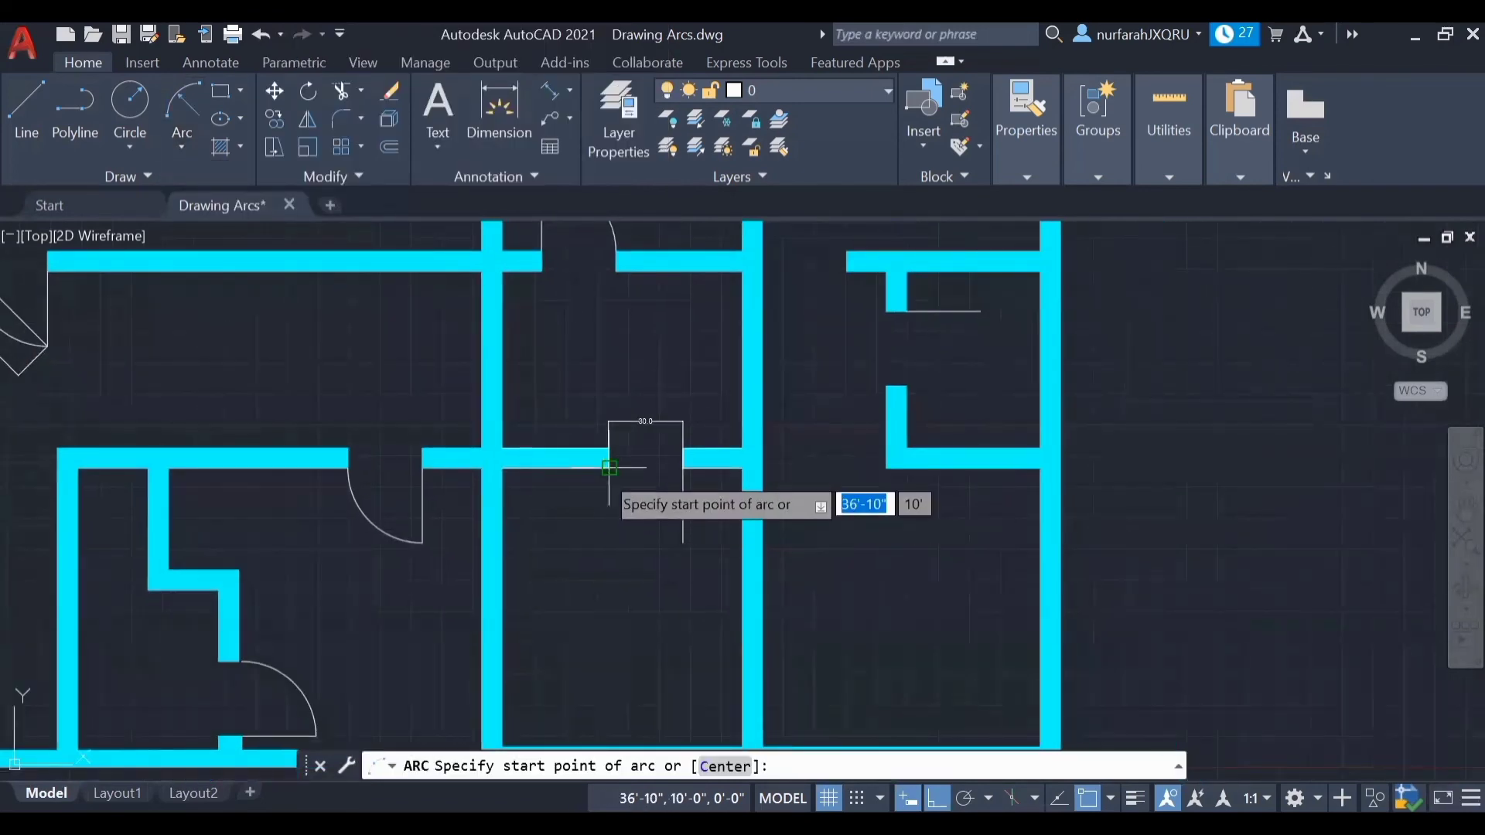
{"action": "left_click", "coordinate": [610, 467]}
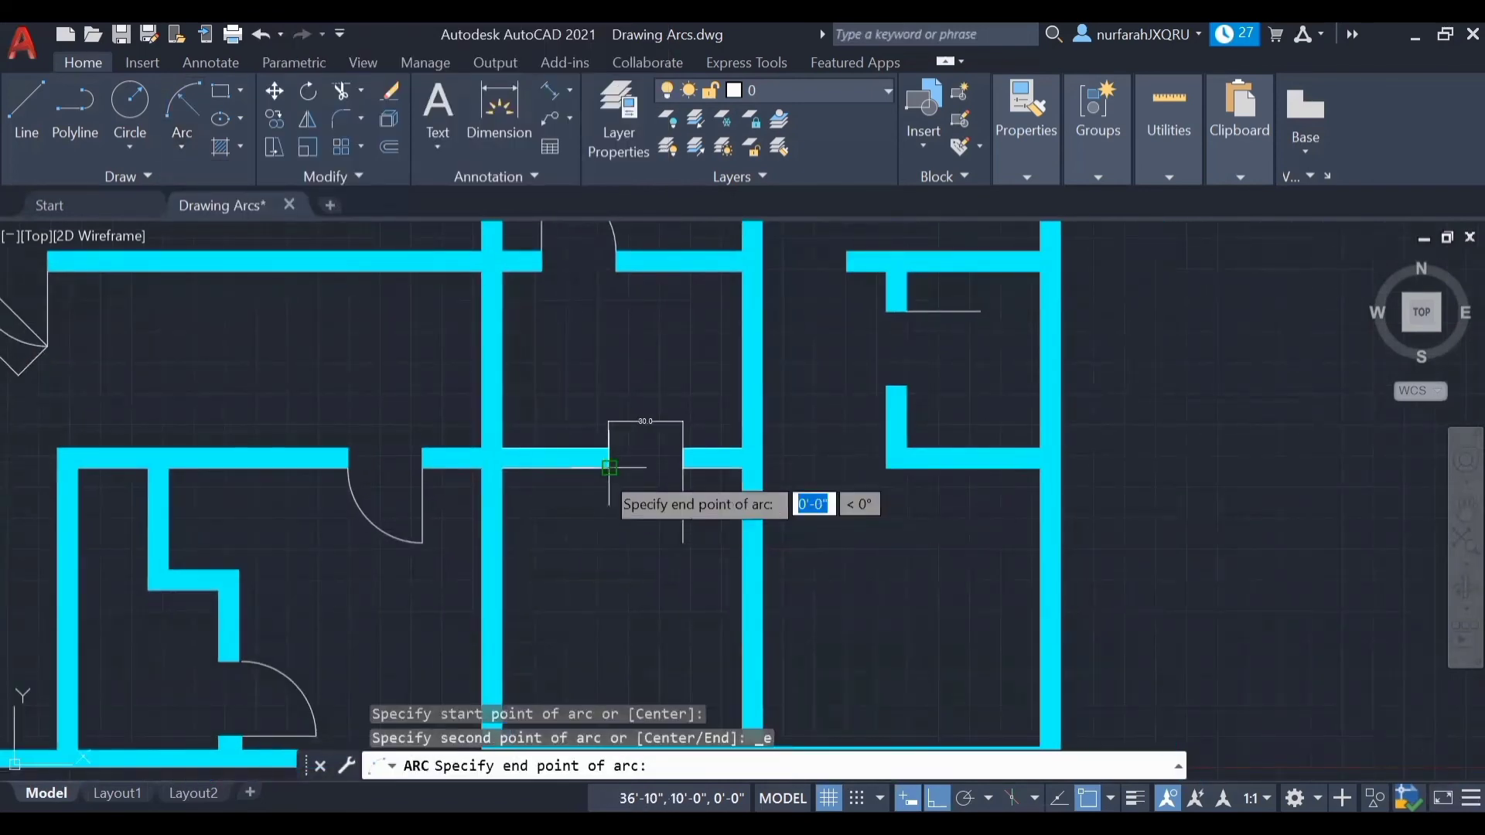
{"action": "left_click", "coordinate": [683, 542]}
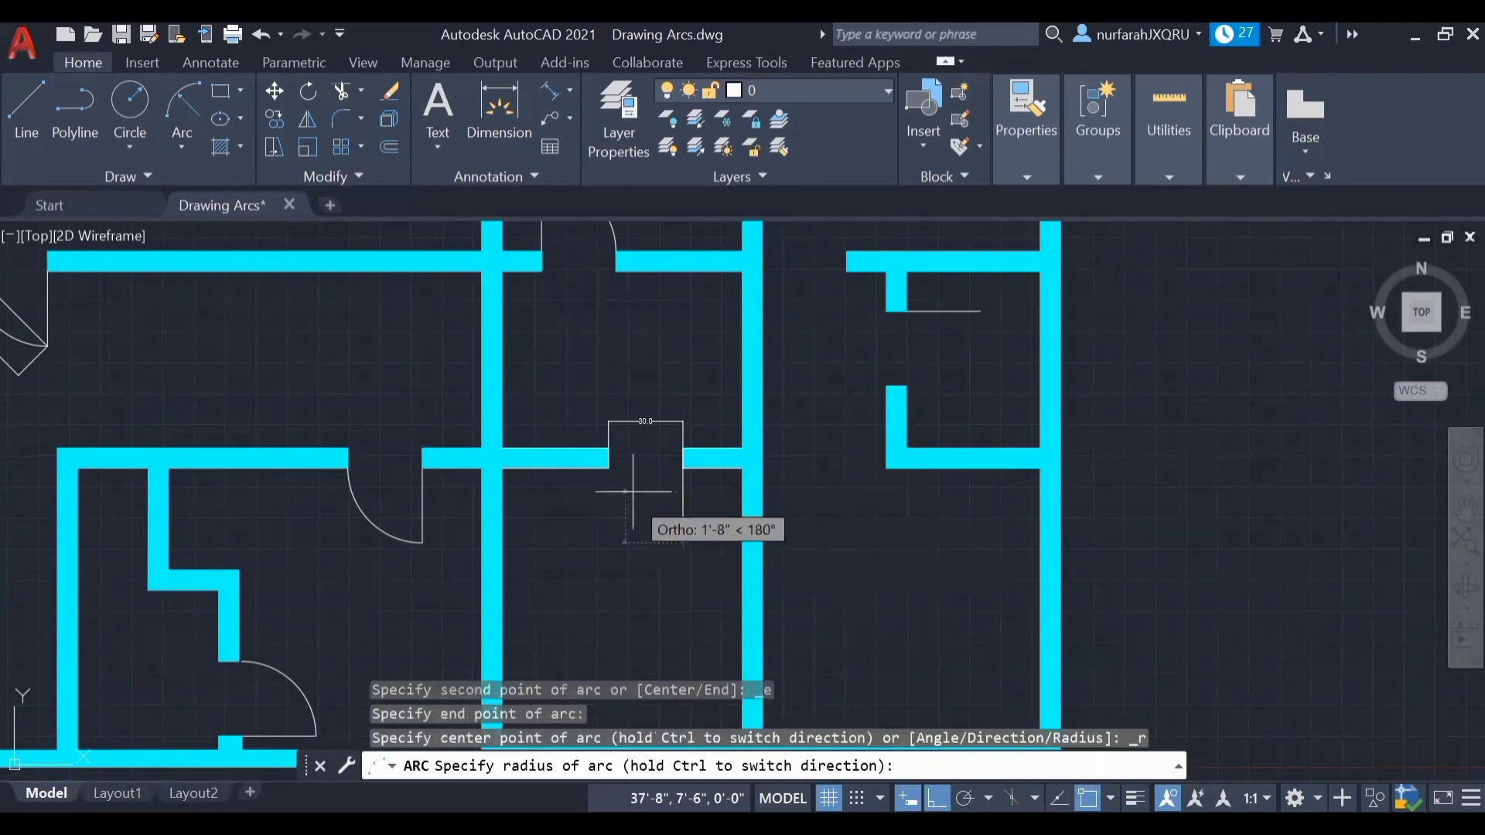
{"action": "scroll", "coordinate": [637, 478], "scroll_direction": "up", "scroll_amount": 4}
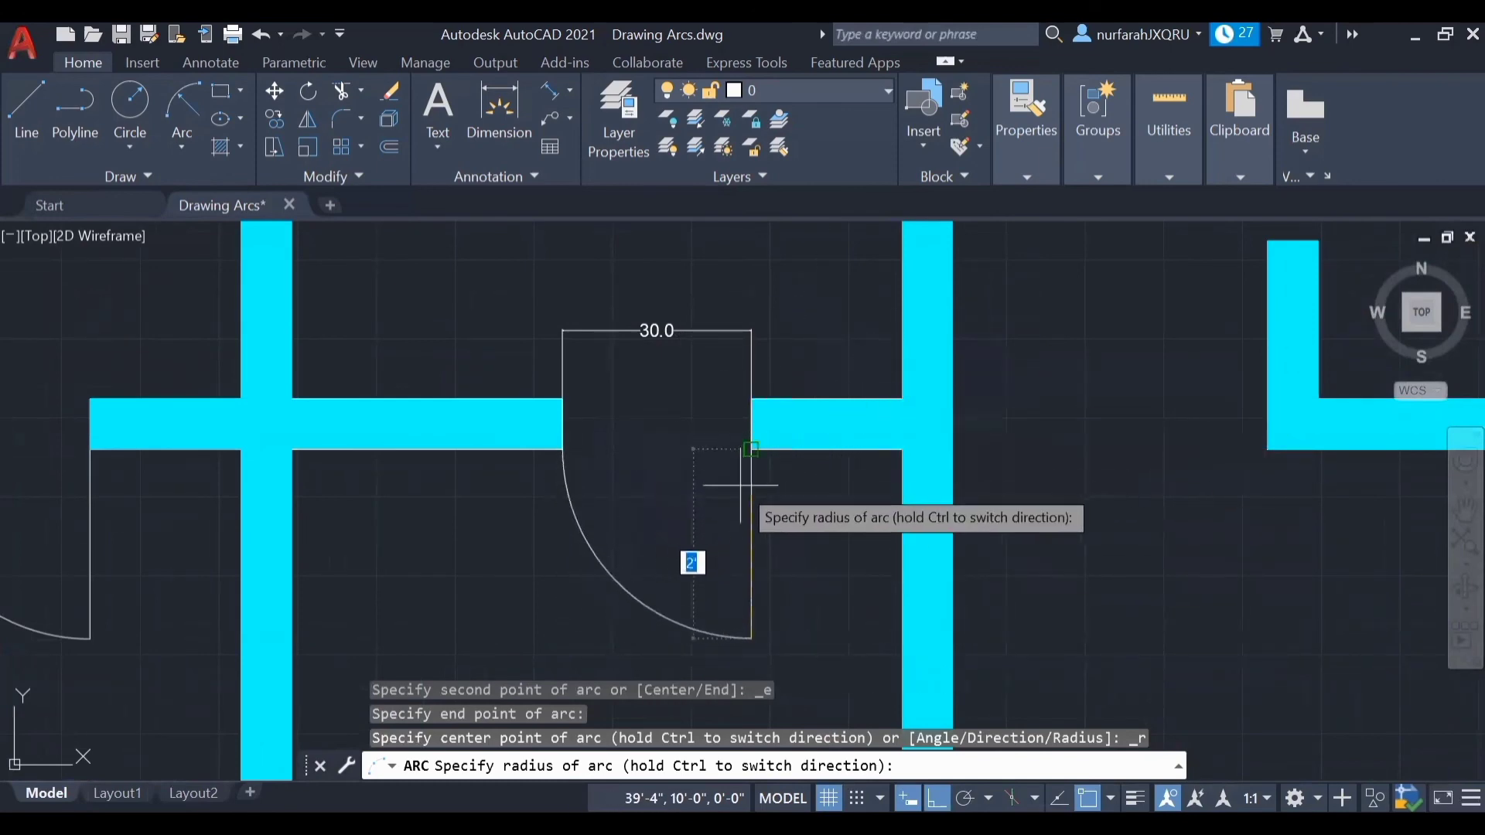
{"action": "type", "text": "30"}
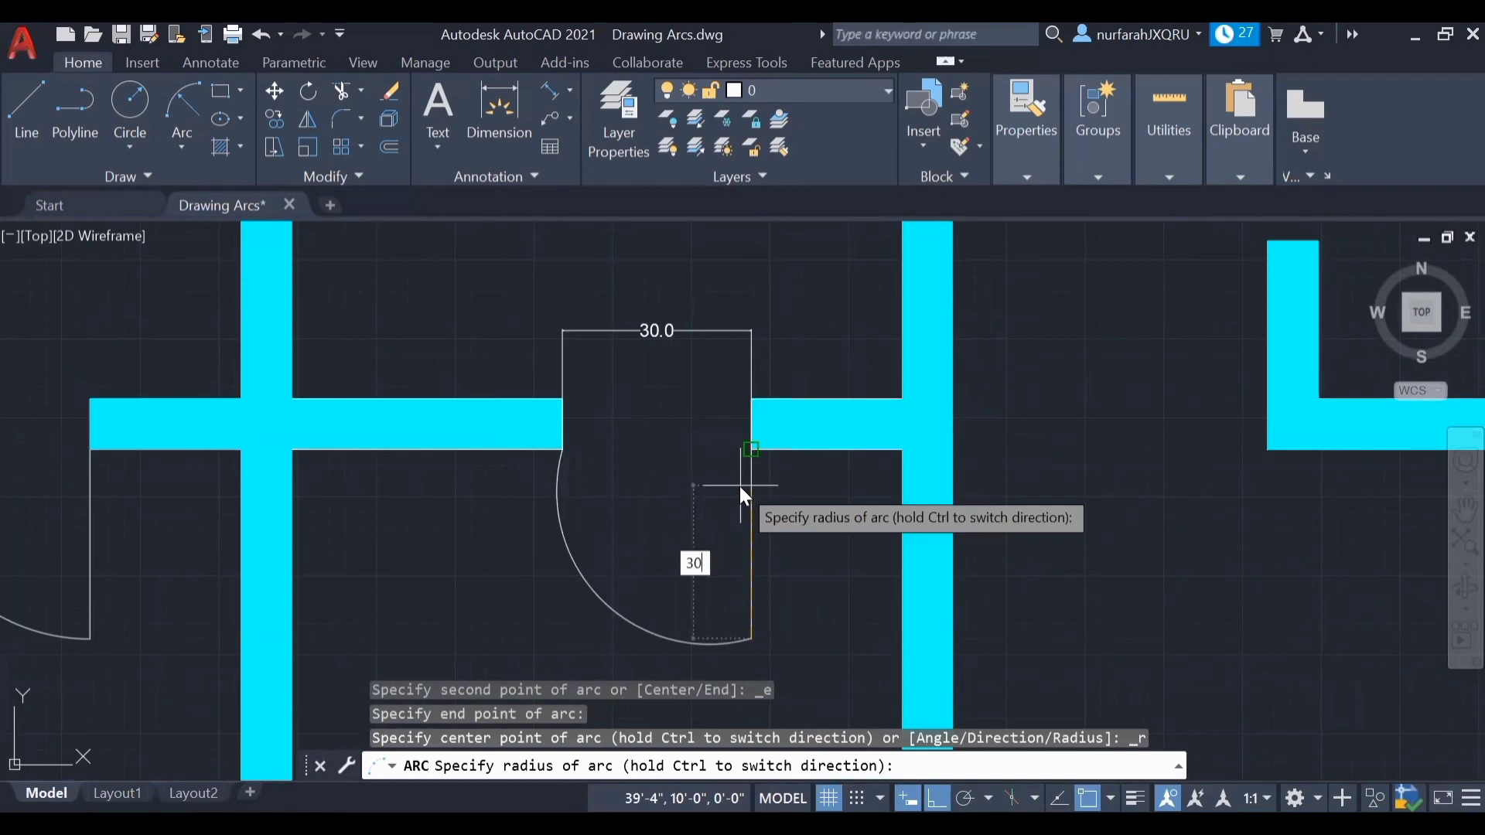
{"action": "key", "text": "Return"}
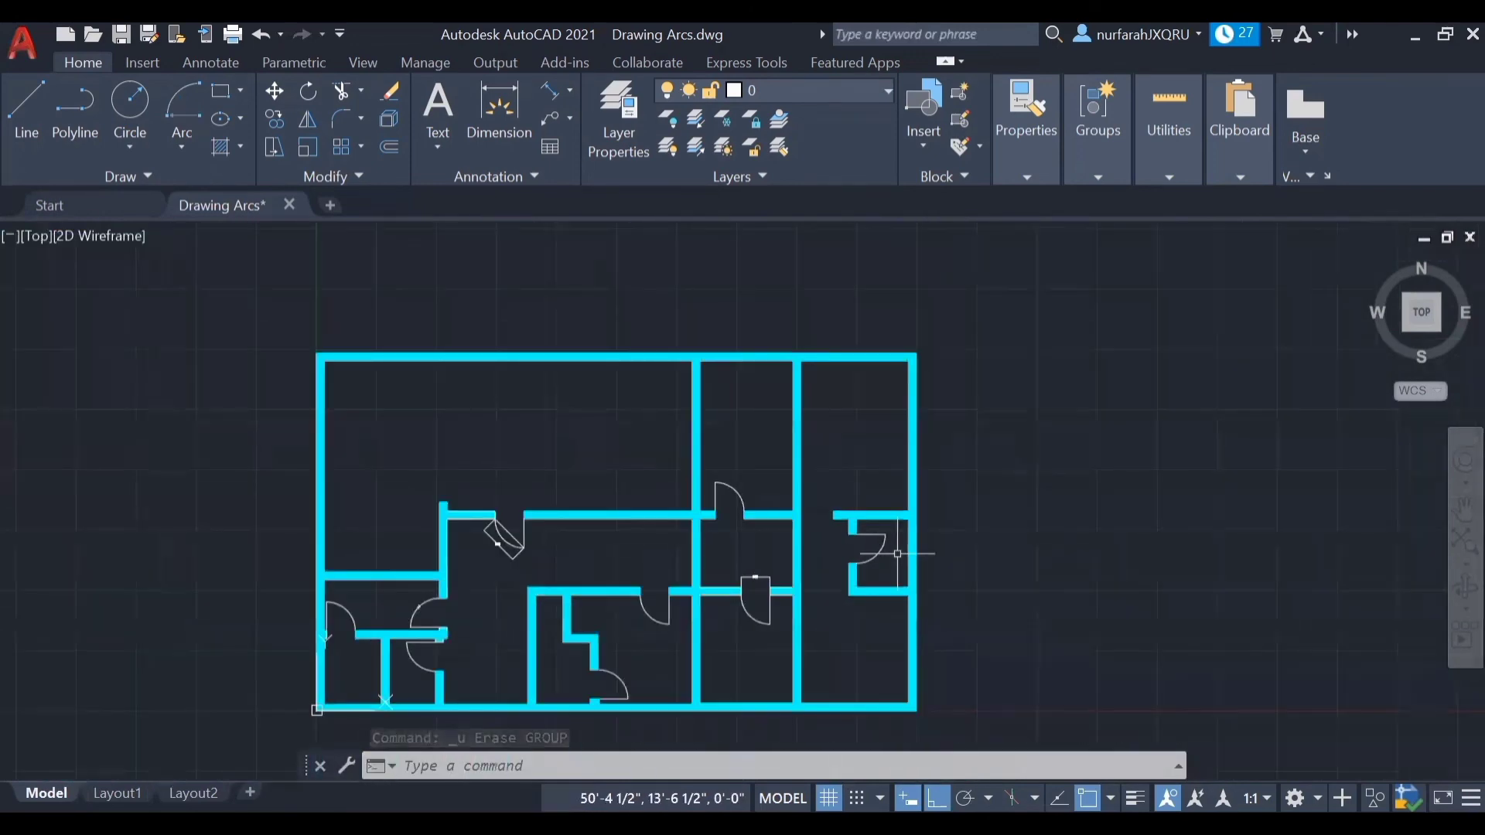
Open the Save Drawing As dialog for the completed floor plan
{"action": "middle_click_drag", "start_coordinate": [897, 554], "coordinate": [914, 485]}
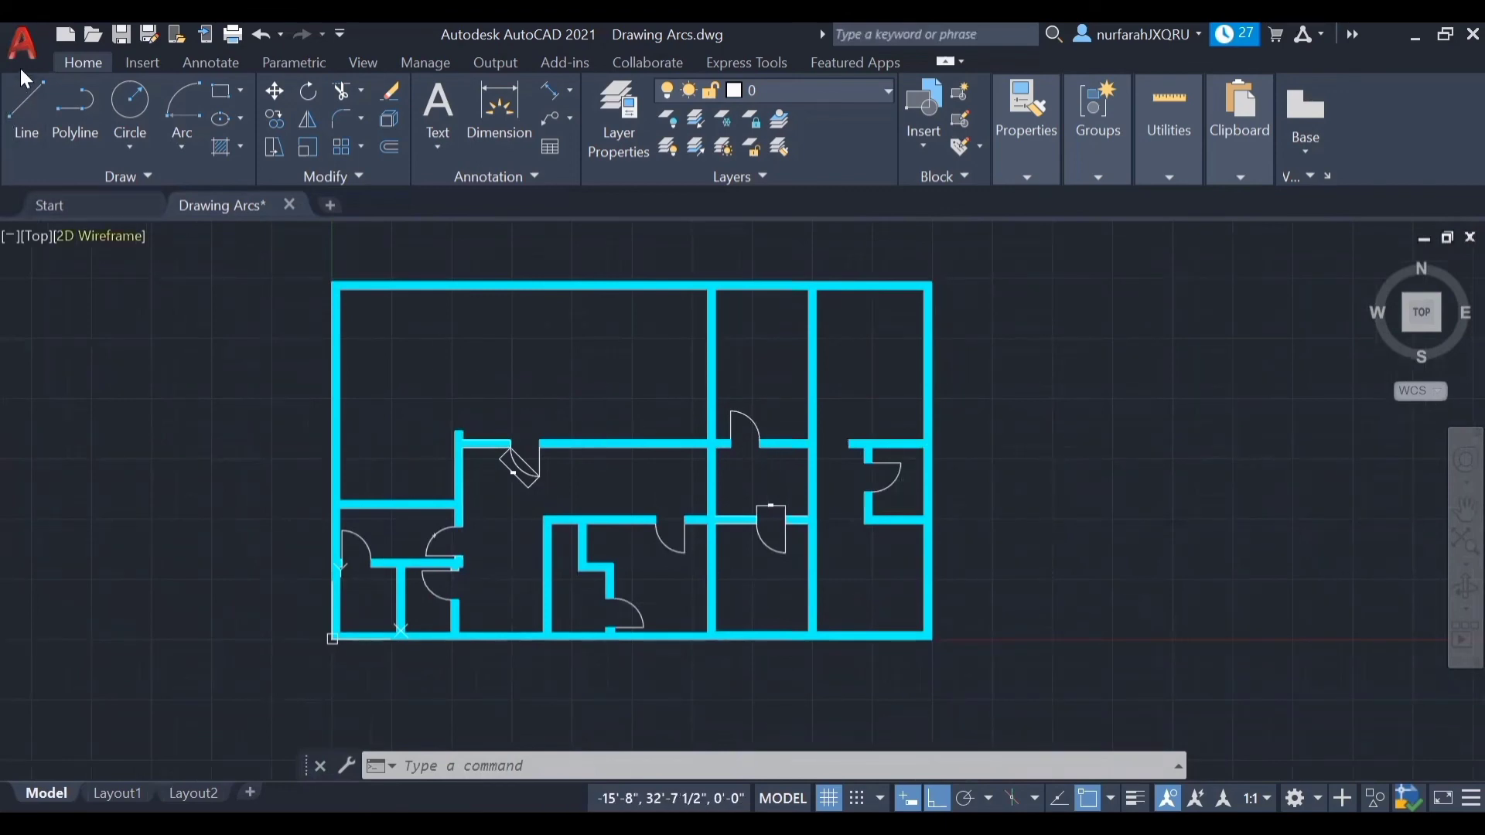
{"action": "left_click", "coordinate": [23, 44]}
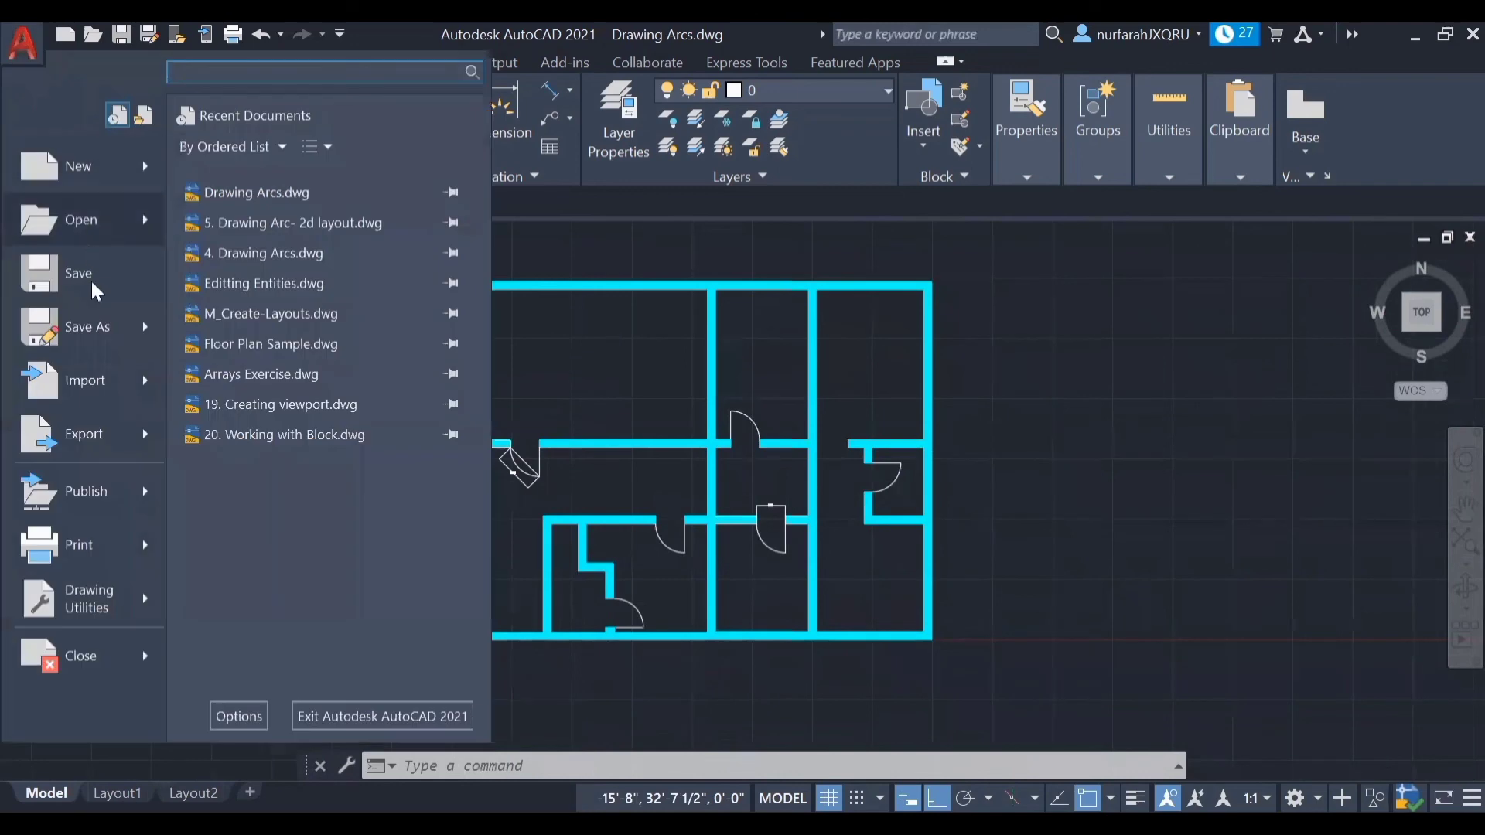
{"action": "left_click", "coordinate": [104, 347]}
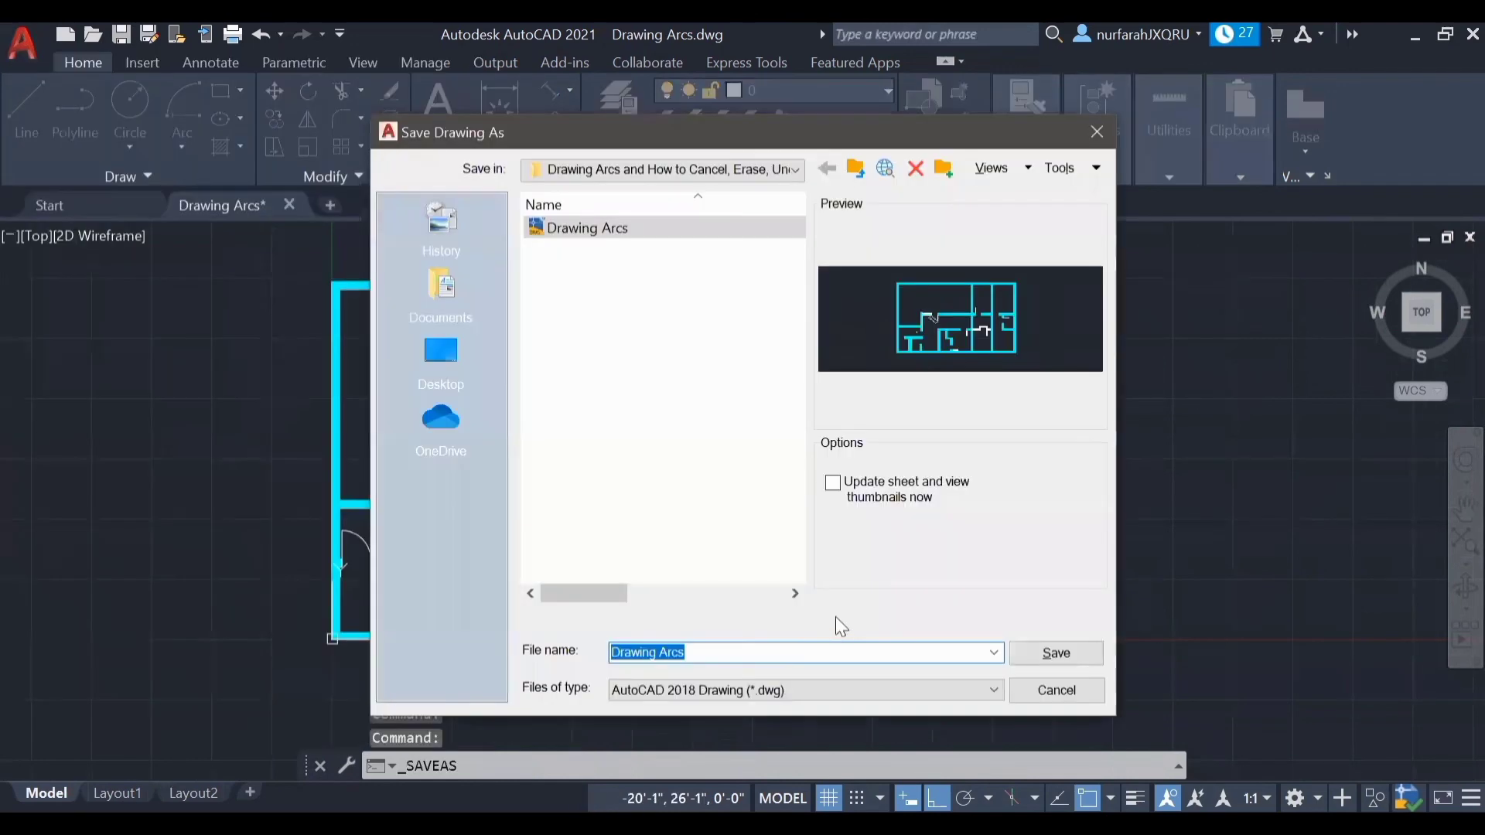